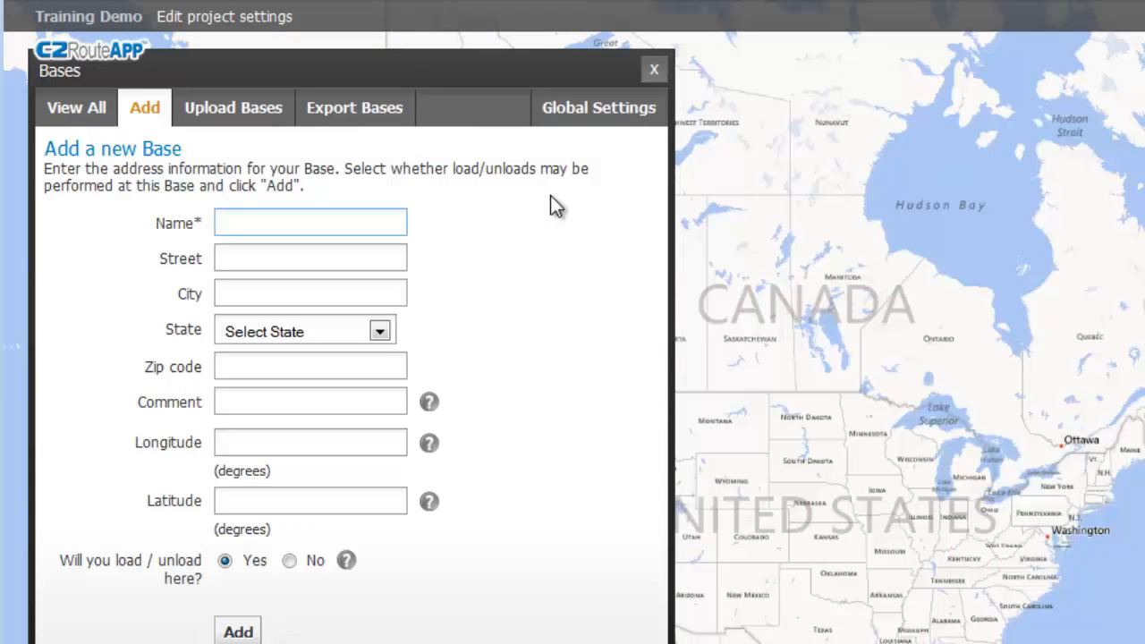
Add a base named 'Base' at its street address in chicago, IL, with load/unload allowed, then view the bases list.
key("Tab")
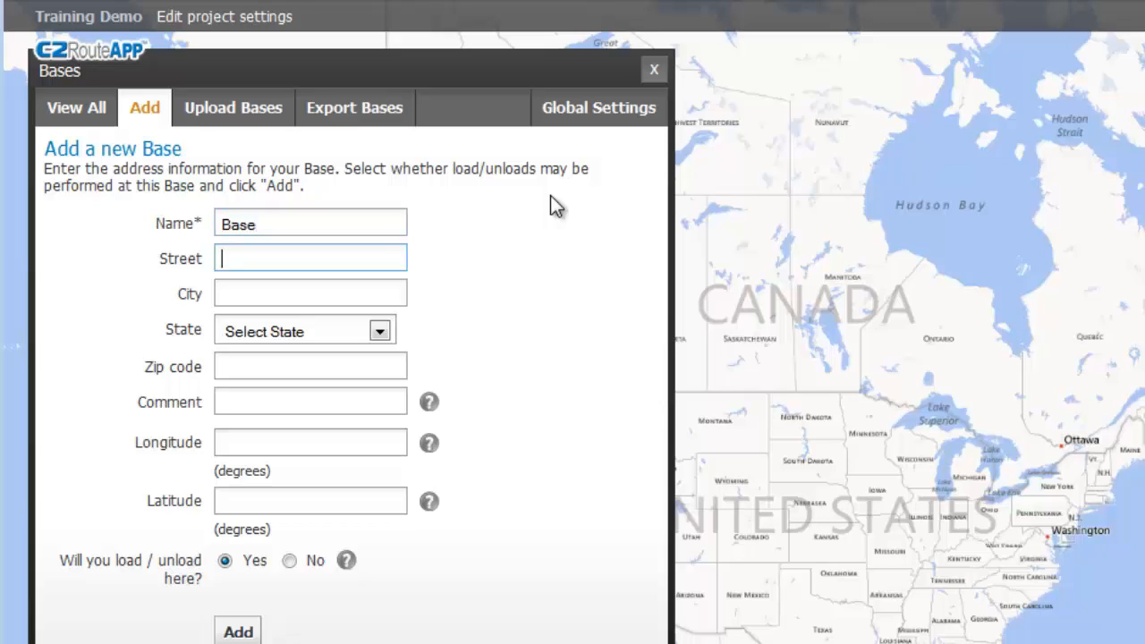
key("BackSpace")
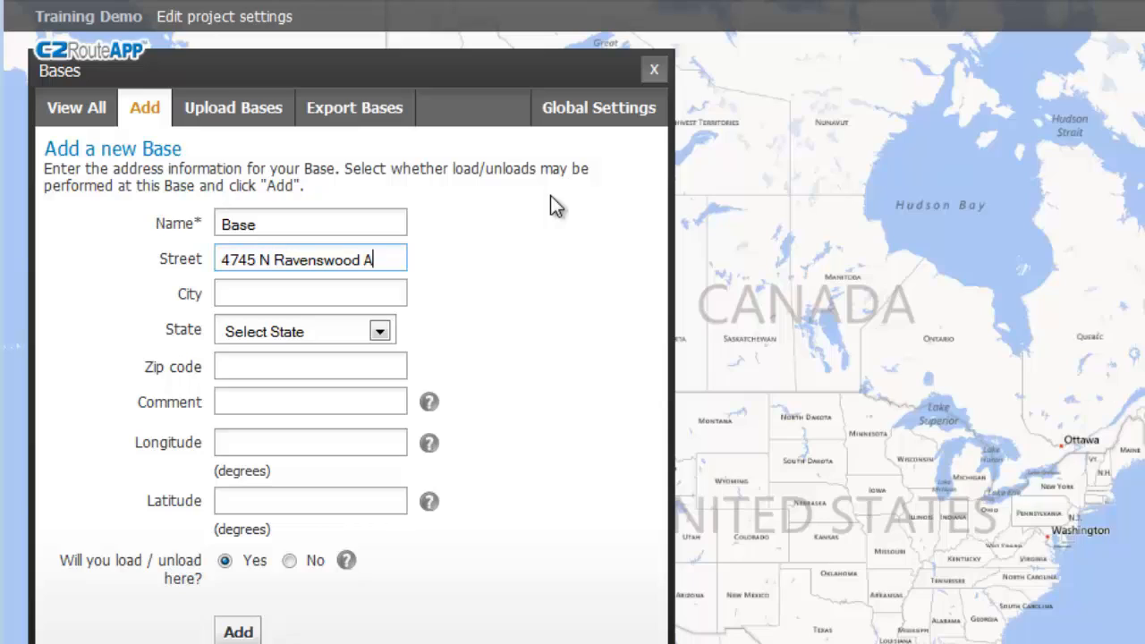
key("Tab")
key("Tab")
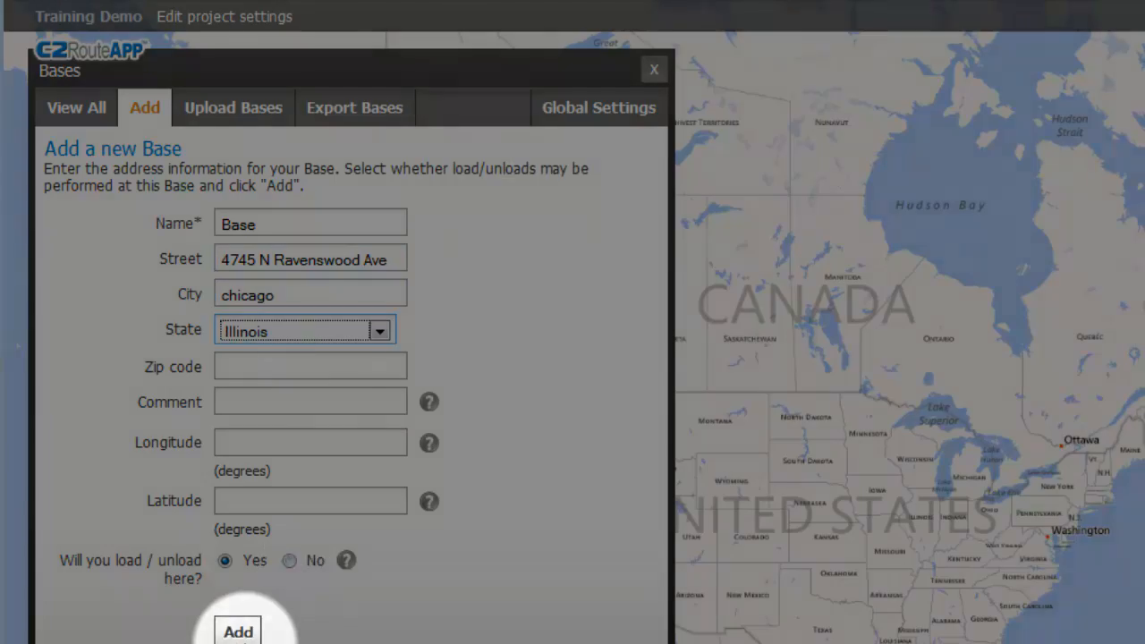
left_click(238, 631)
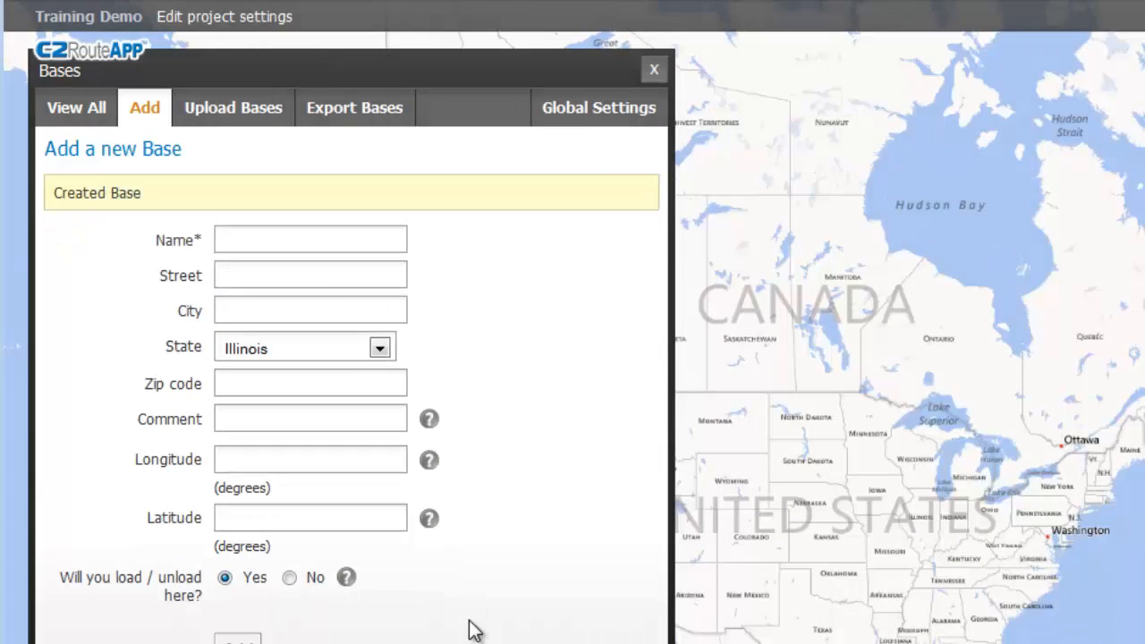
left_click(75, 123)
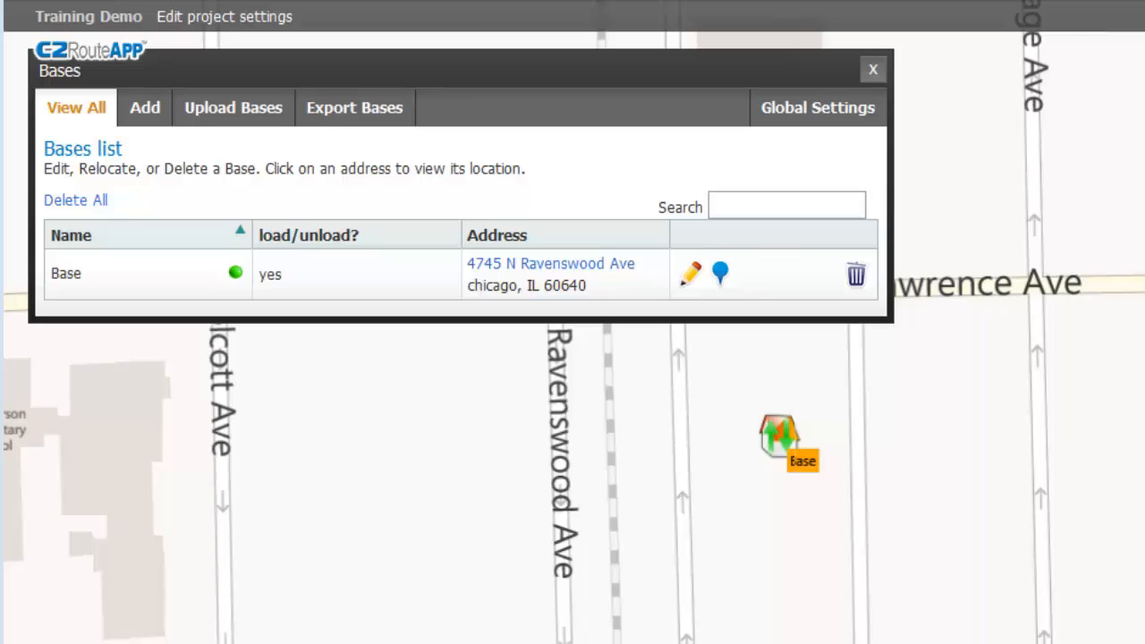
Compare the one-entry bases list with the sample bases spreadsheet, then go to Upload Bases.
left_click_drag(1144, 159, 905, 150)
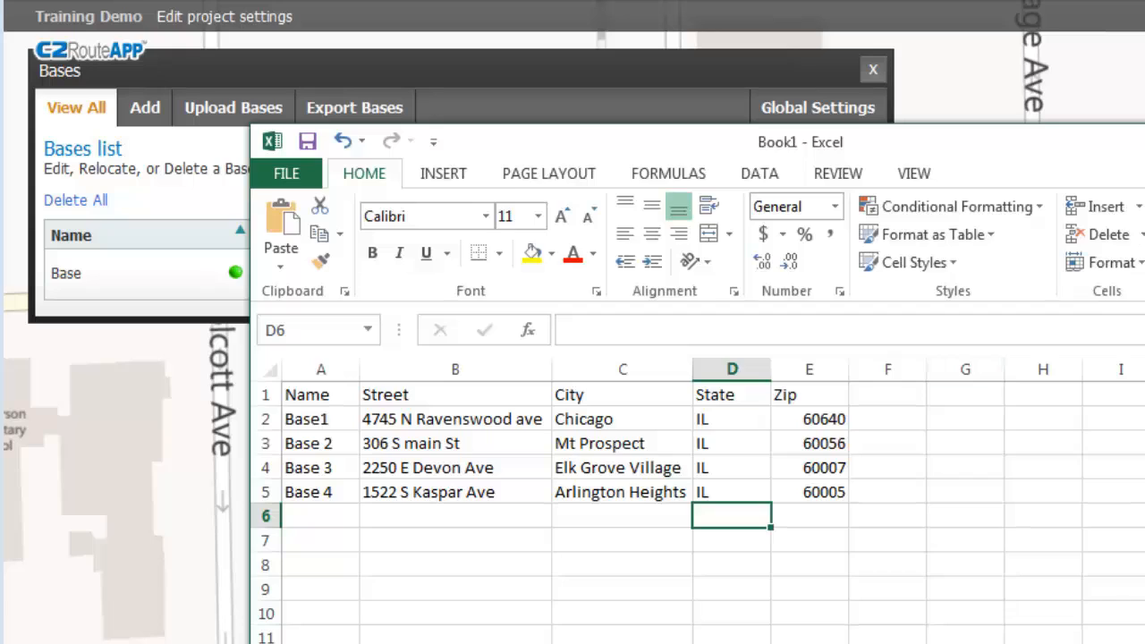
key("alt+Tab")
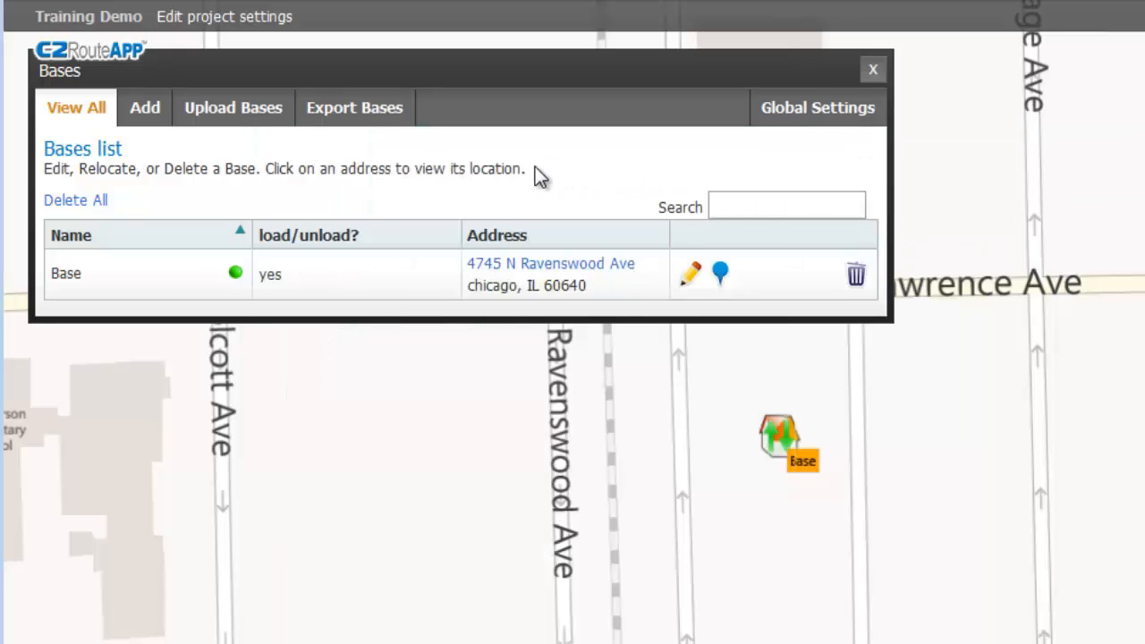
left_click(237, 115)
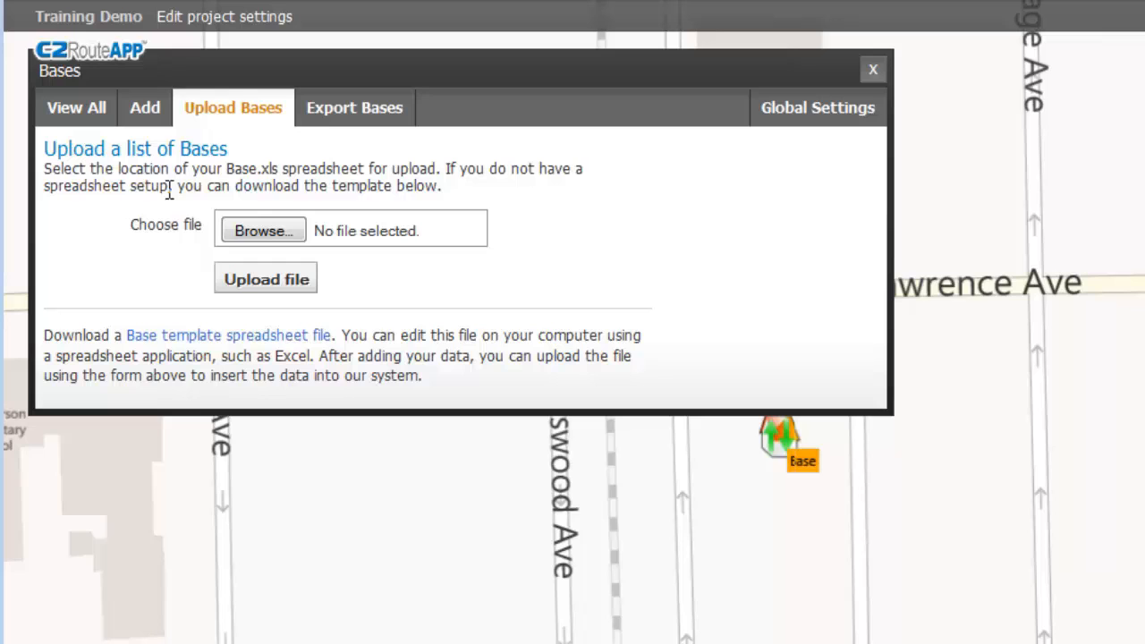
Add a base named 'base 2' at its street address in kildeer and confirm both bases are listed.
left_click(77, 108)
left_click(145, 107)
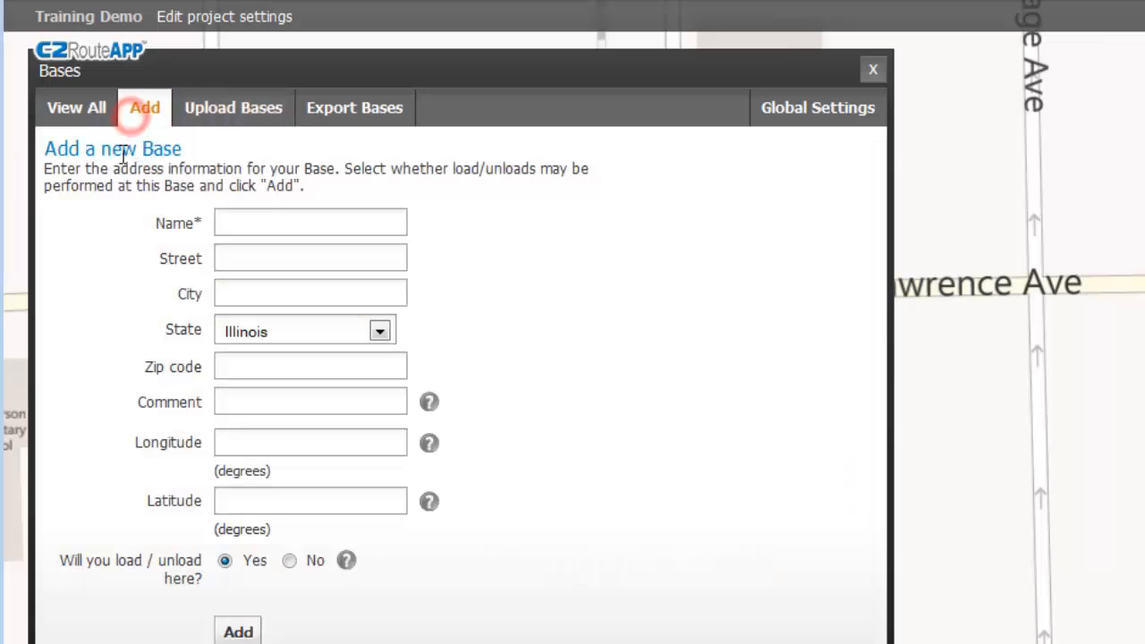
left_click(270, 224)
type("base ")
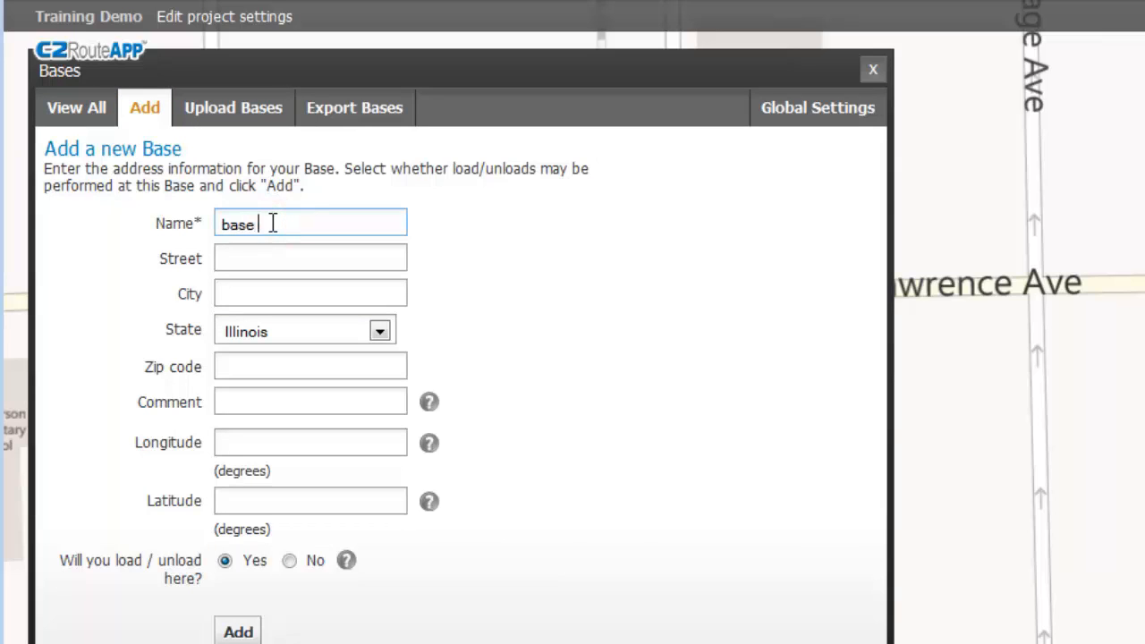
type("2")
key("Tab")
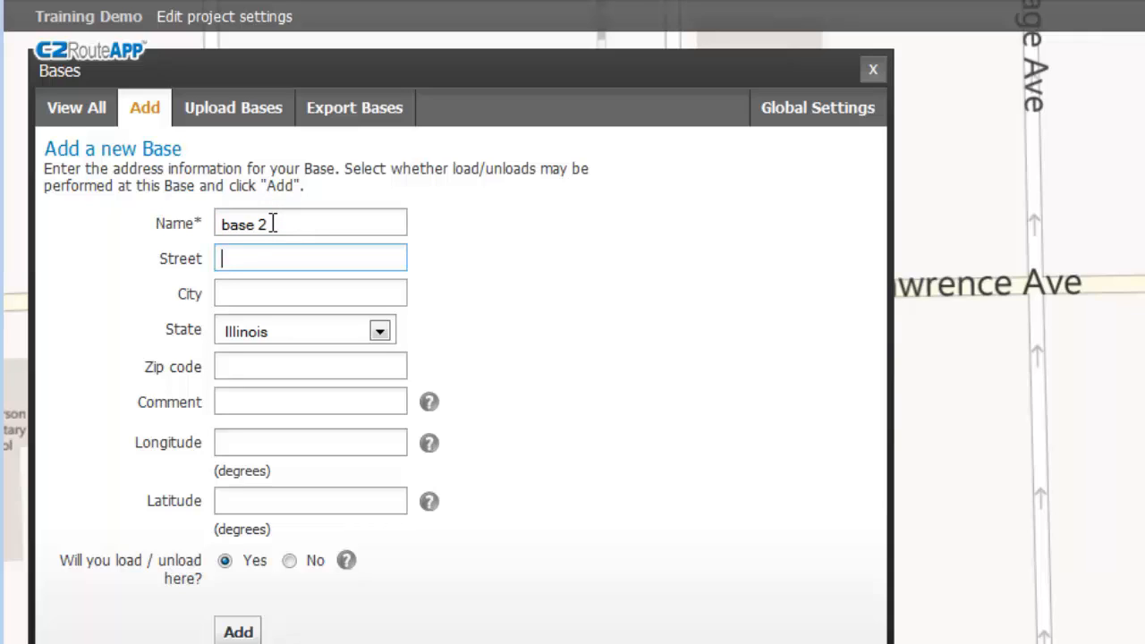
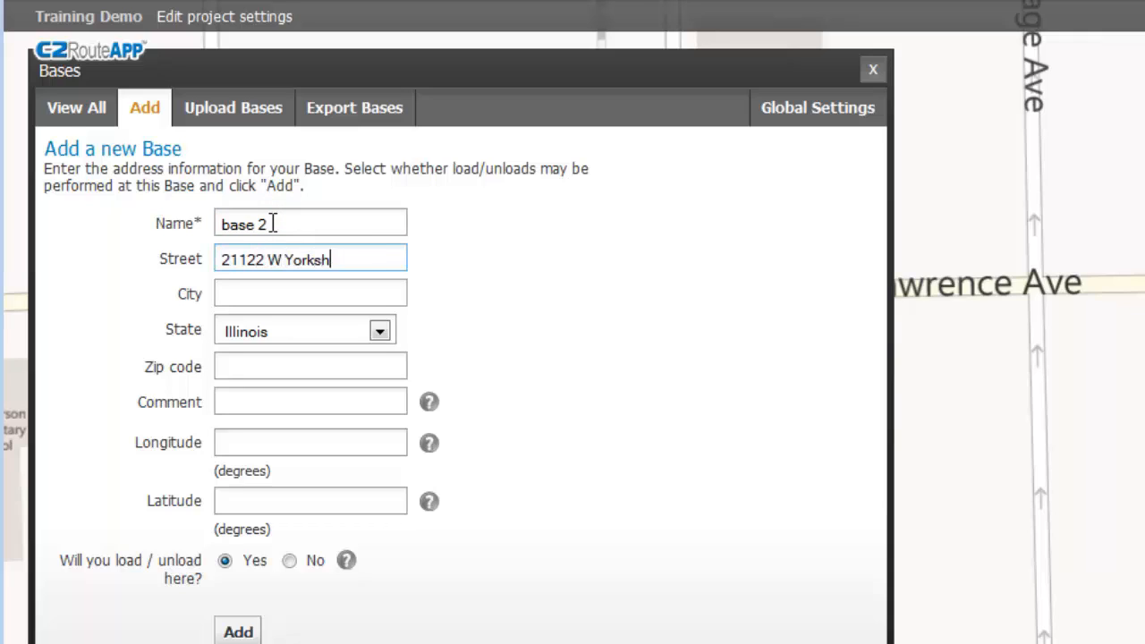
key("Tab")
type("kildeer")
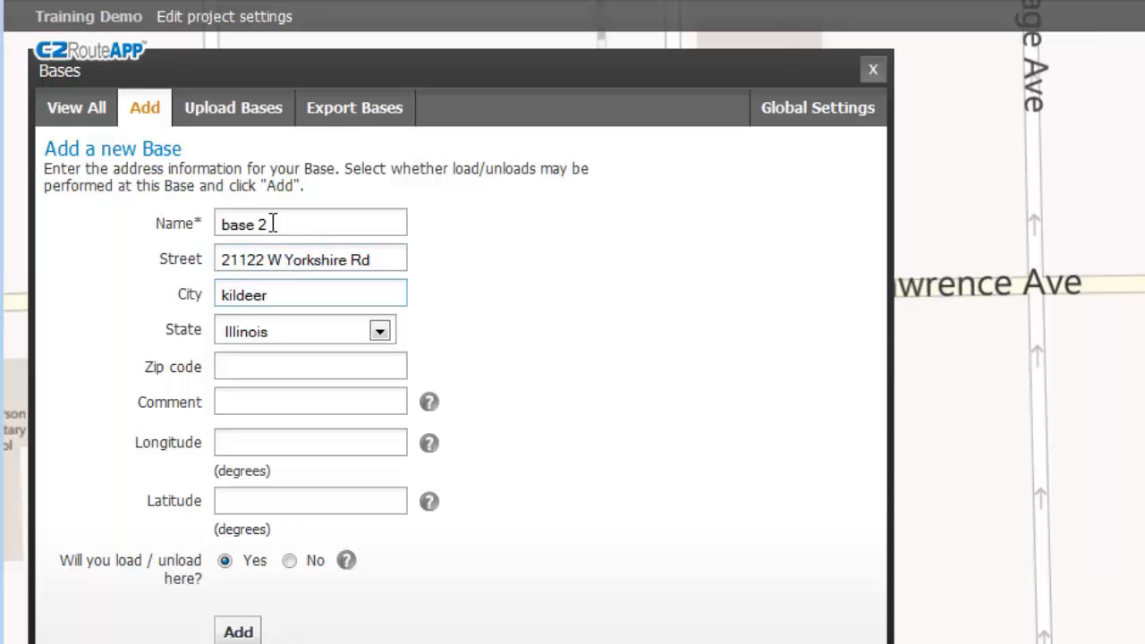
left_click(240, 632)
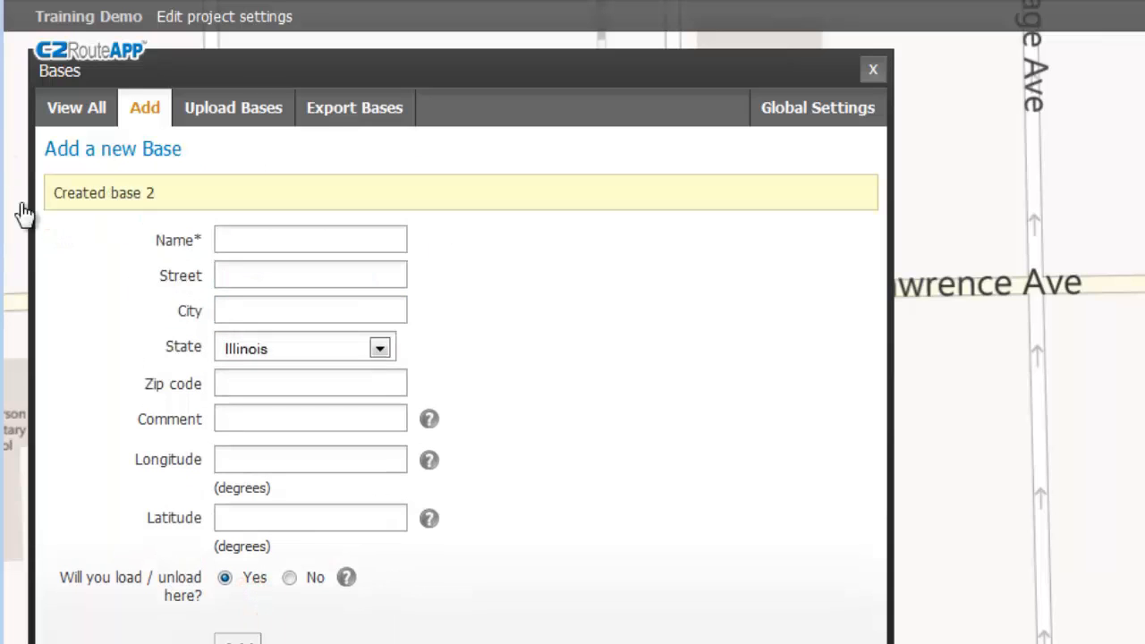
left_click(85, 112)
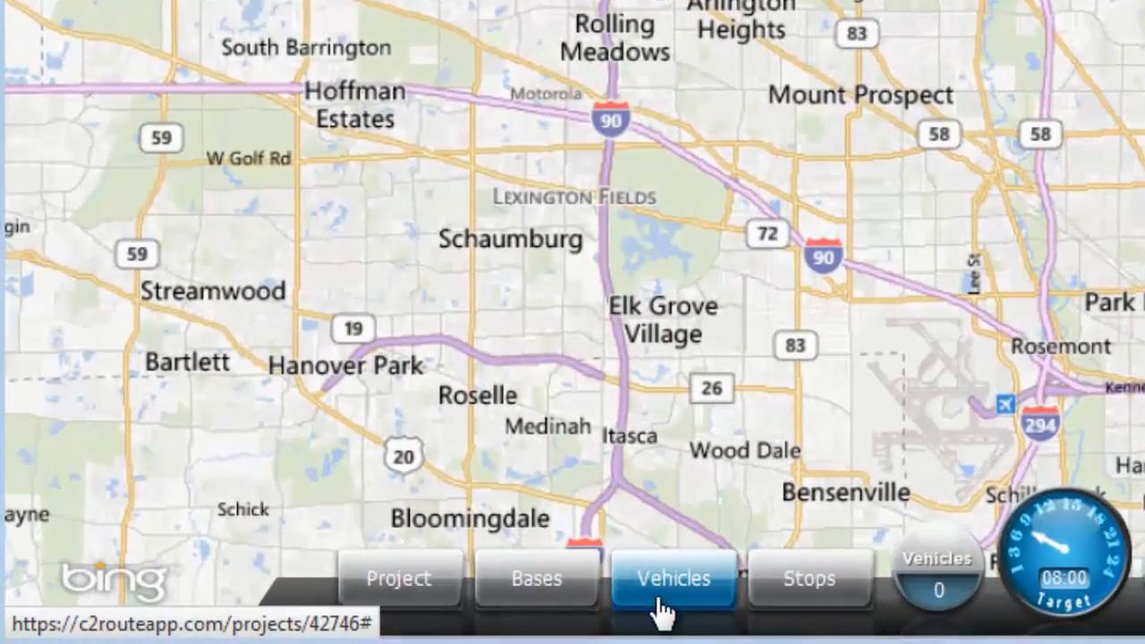
Start a new vehicle named Vehicle1 with Base chosen as both its start and end.
left_click(661, 607)
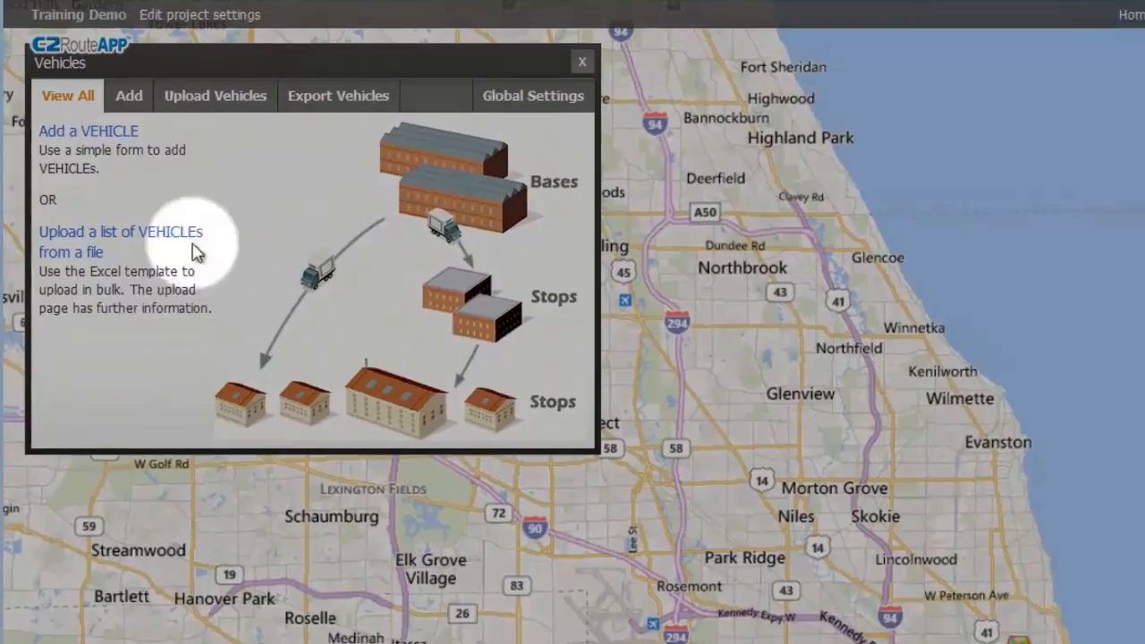
left_click(116, 31)
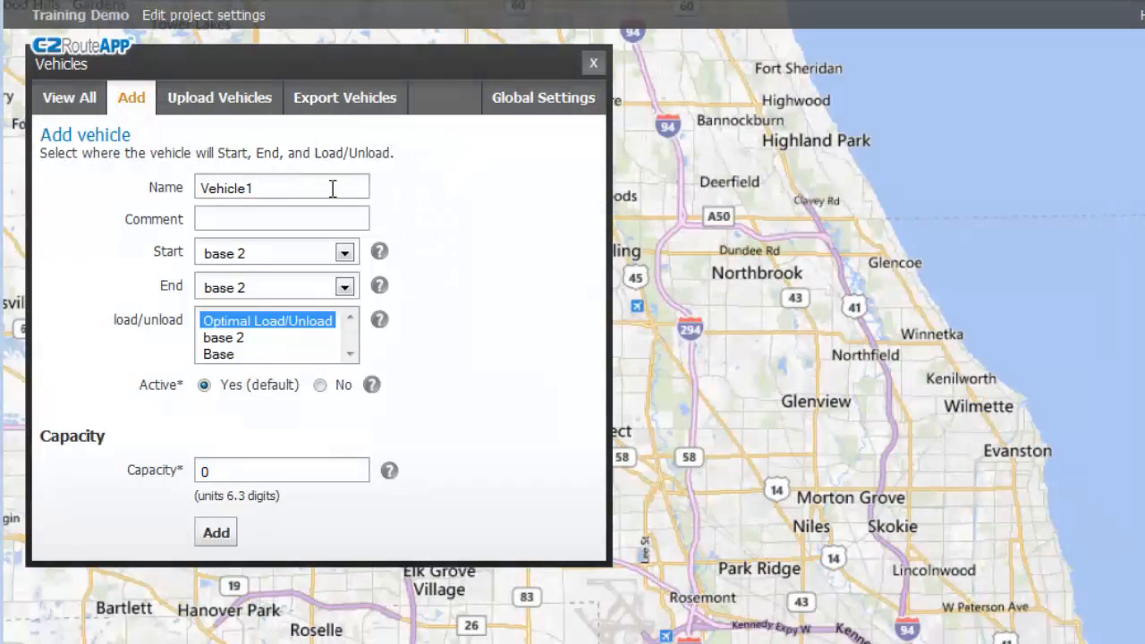
left_click_drag(334, 188, 143, 182)
left_click(454, 255)
left_click(344, 255)
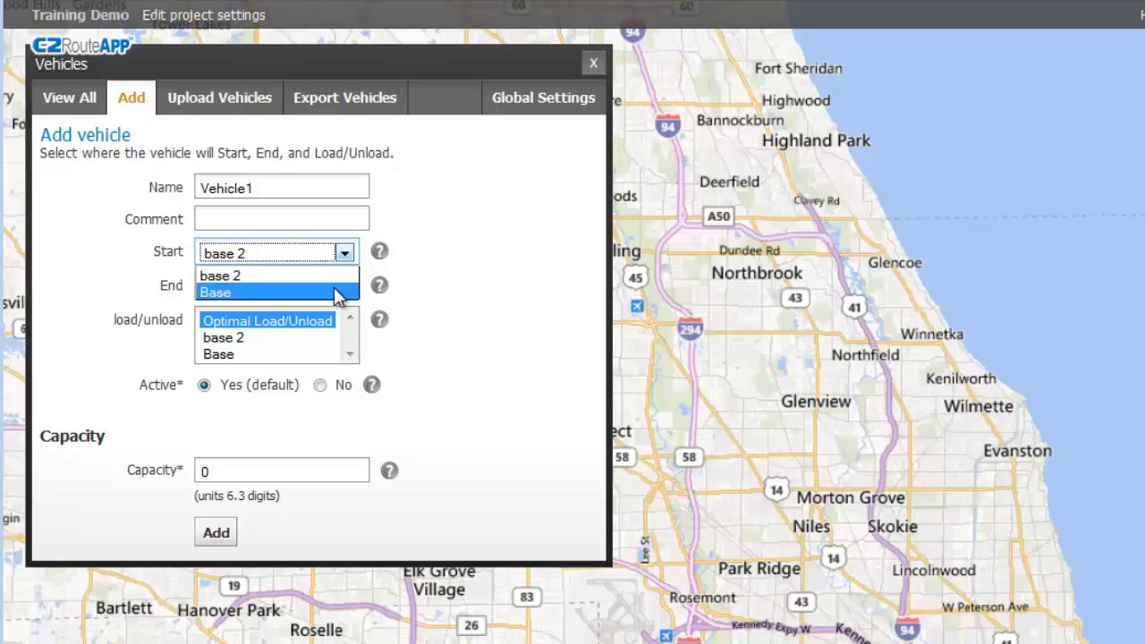
left_click(338, 293)
left_click(344, 288)
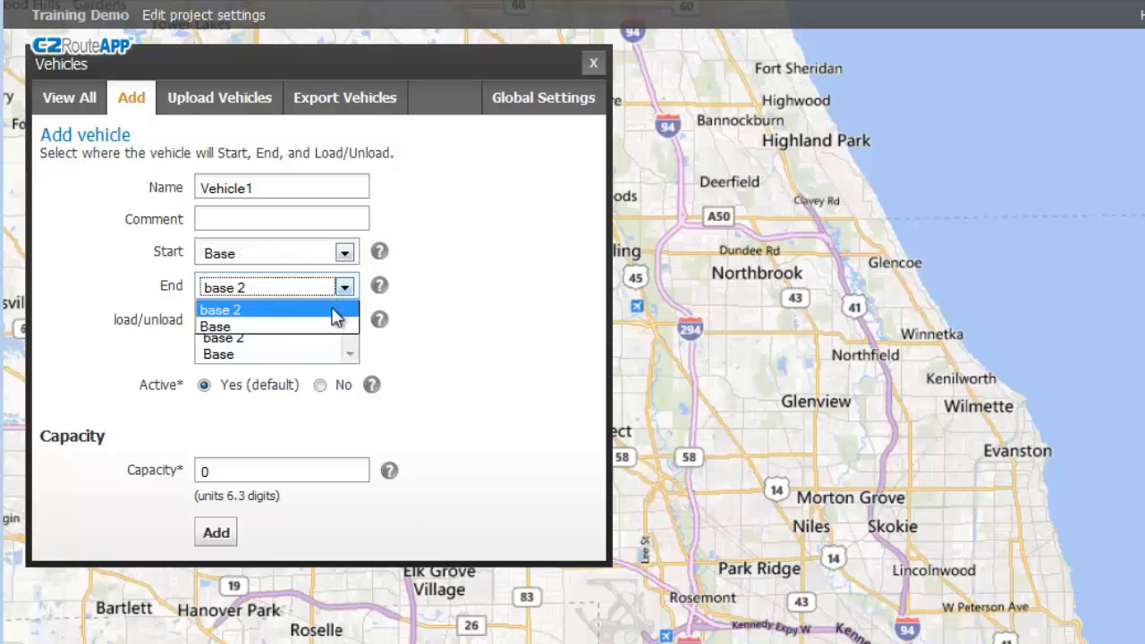
left_click(325, 327)
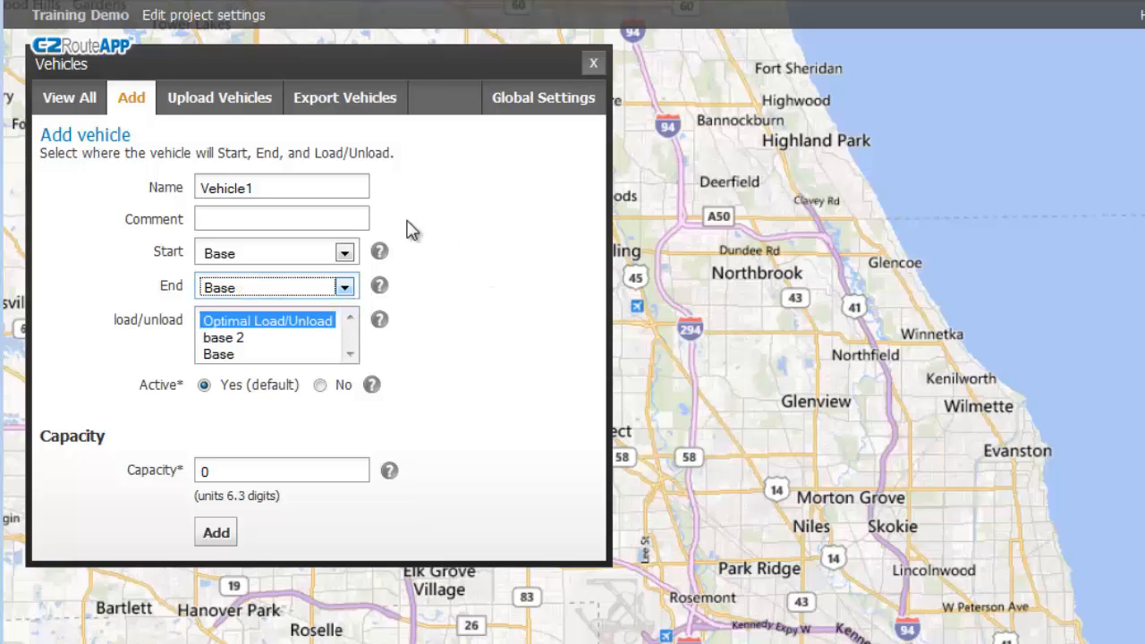
left_click(344, 254)
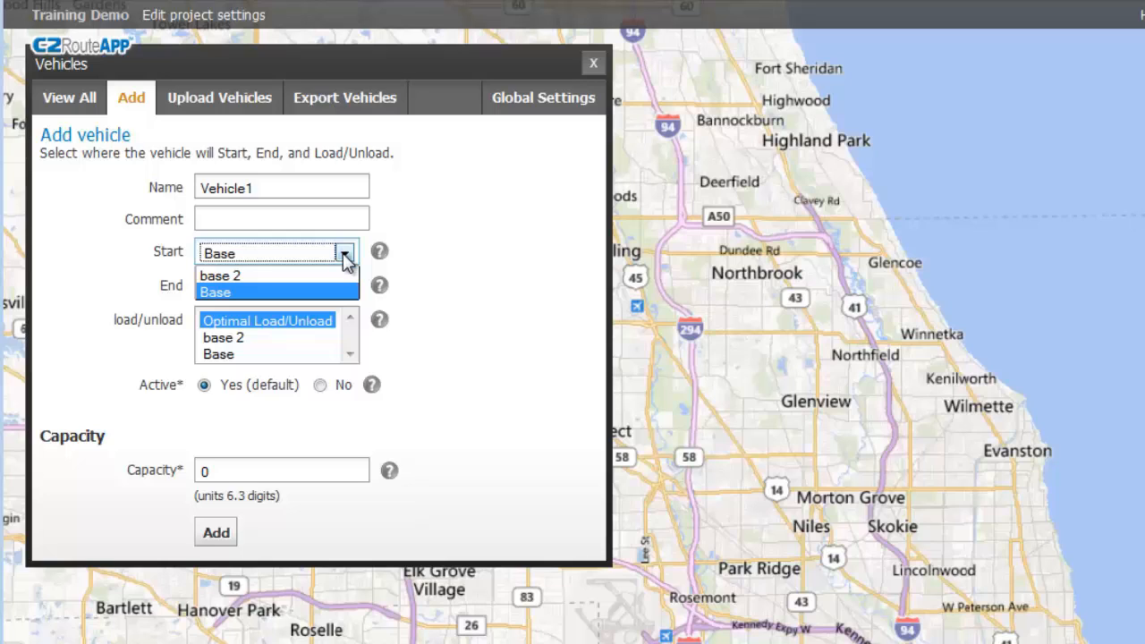
left_click(475, 215)
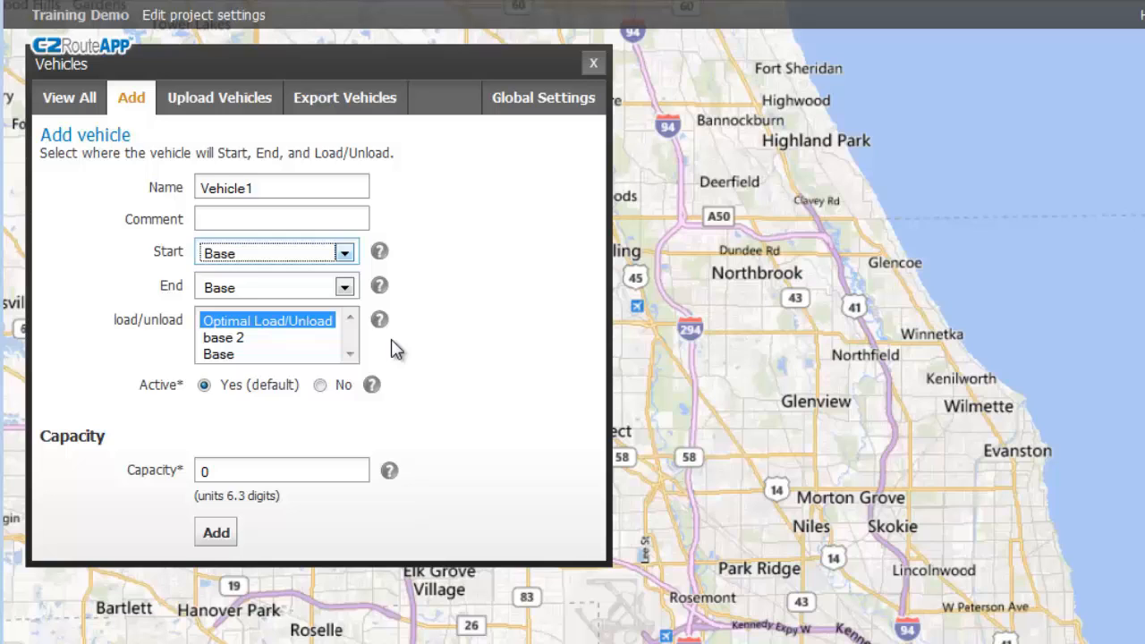
Keep Vehicle1's load/unload location at Optimal Load/Unload, add Vehicle1, and submit Vehicle2.
left_click(293, 340)
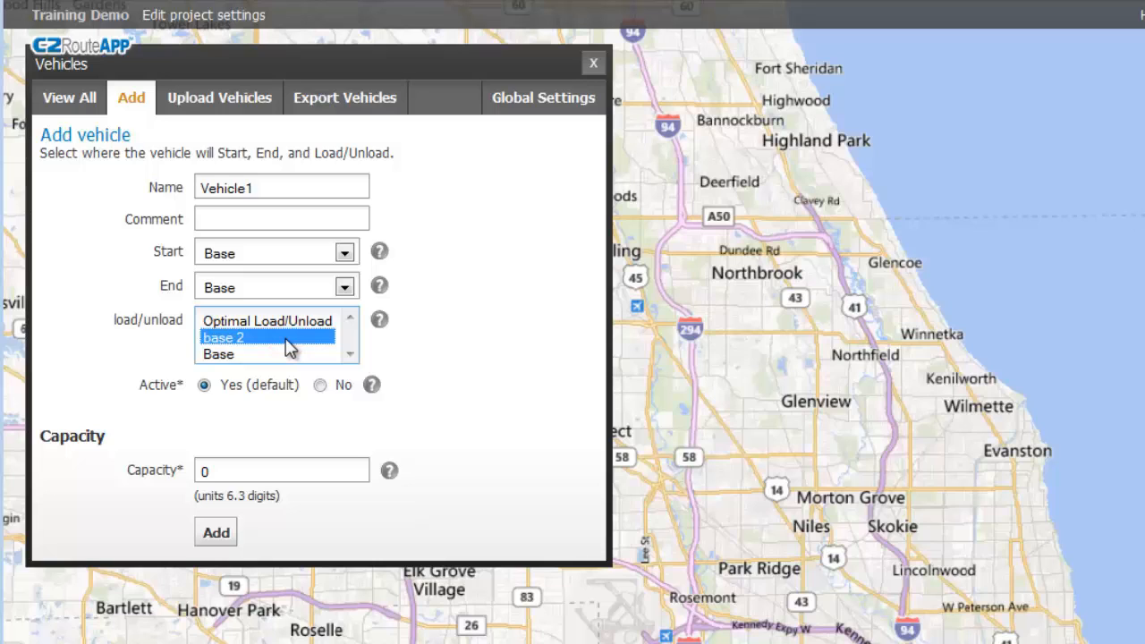
left_click(272, 355)
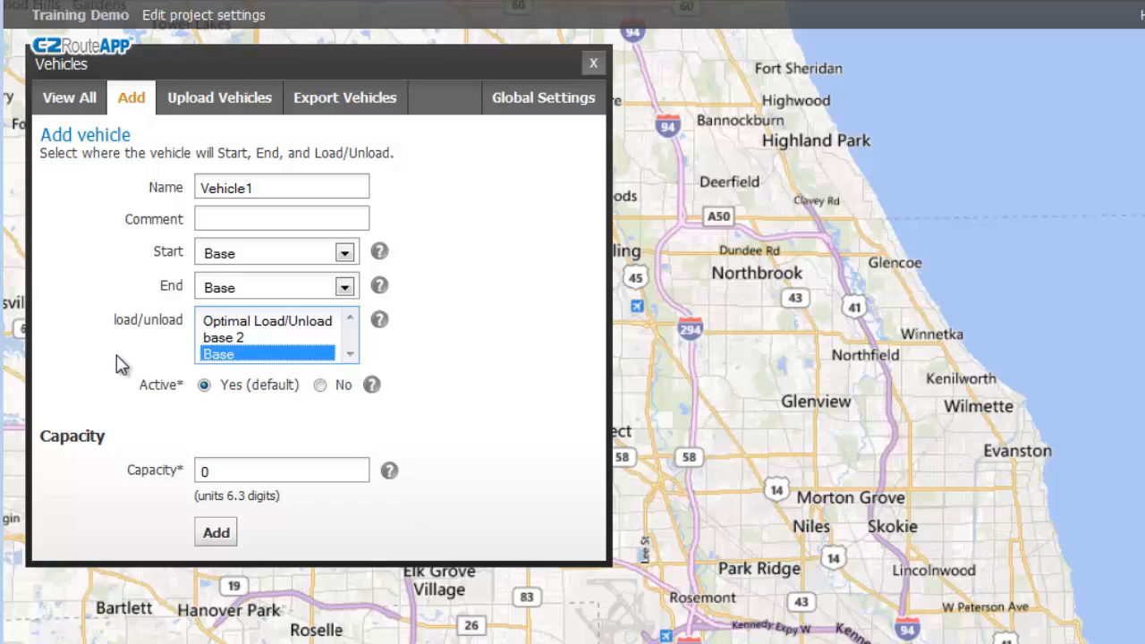
left_click(325, 340)
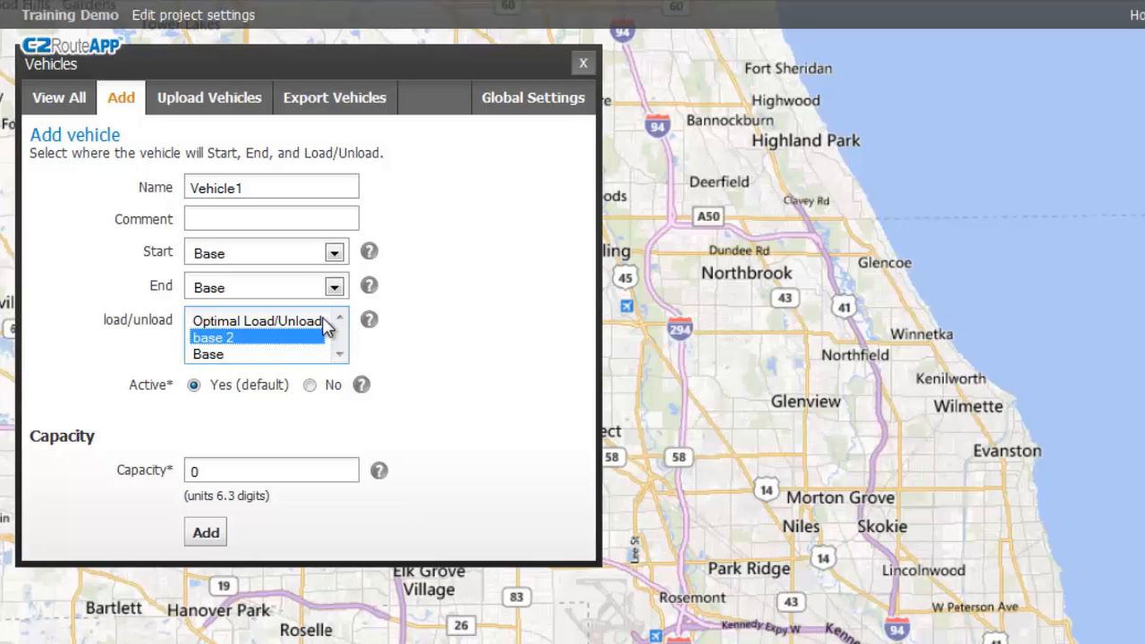
left_click(322, 318)
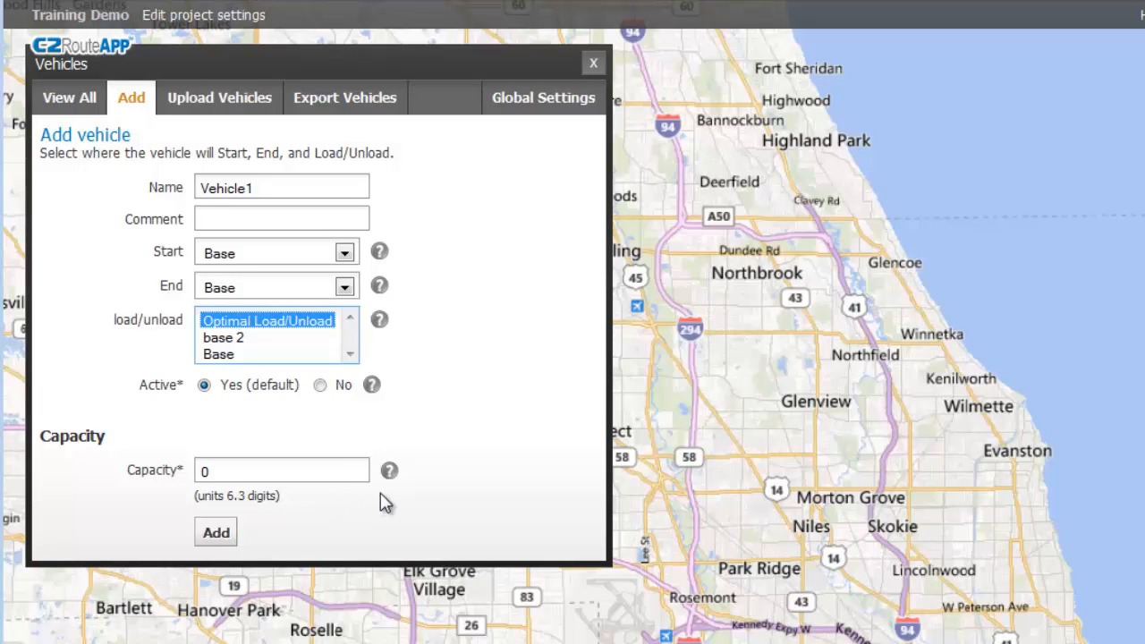
left_click(215, 537)
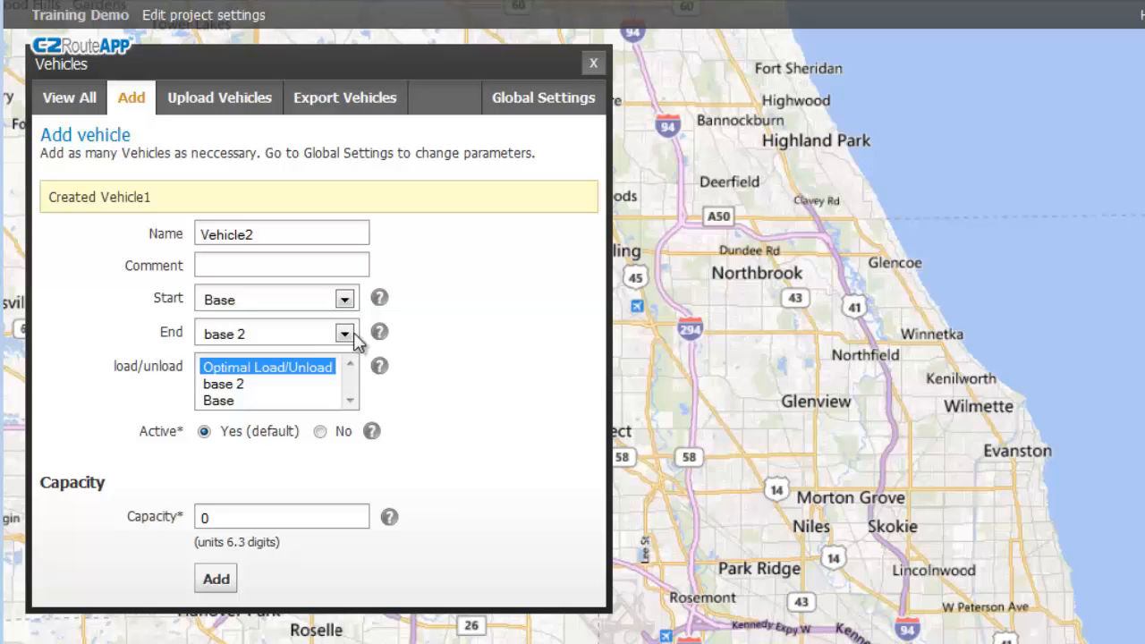
left_click(216, 580)
Save Vehicle2, then deactivate the Base depot in the bases list.
left_click(216, 533)
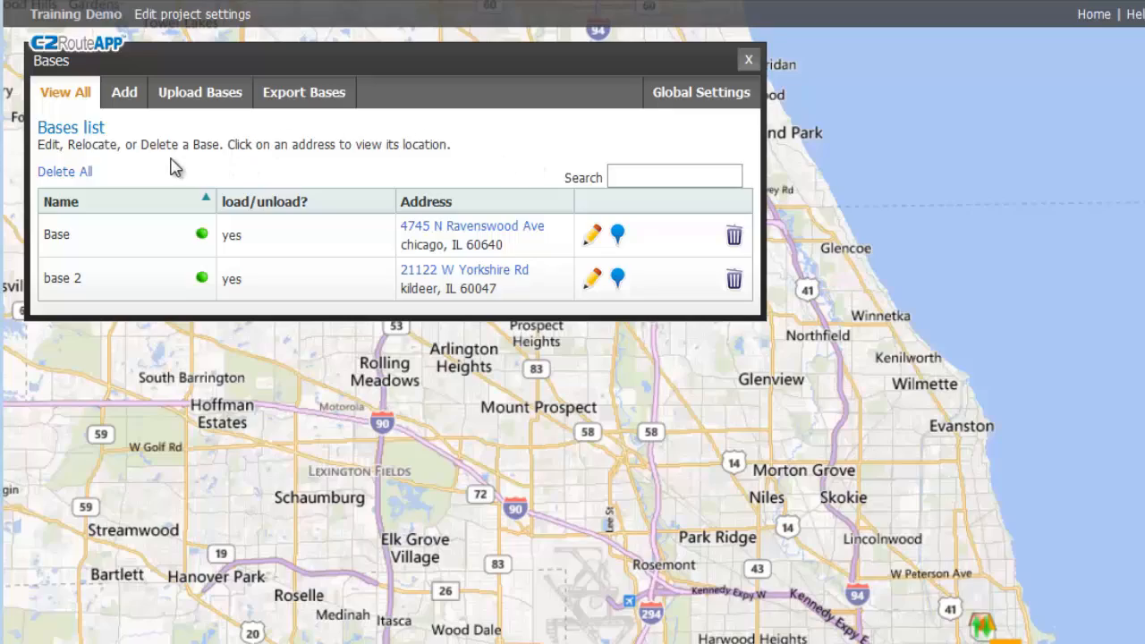
left_click(200, 252)
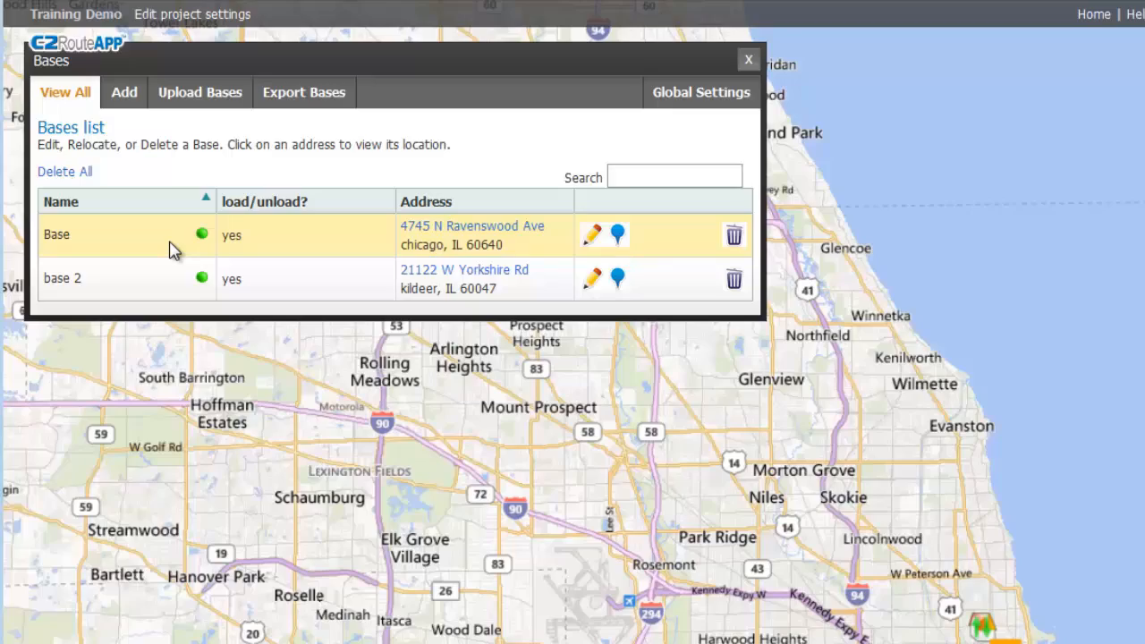
mouse_move(204, 238)
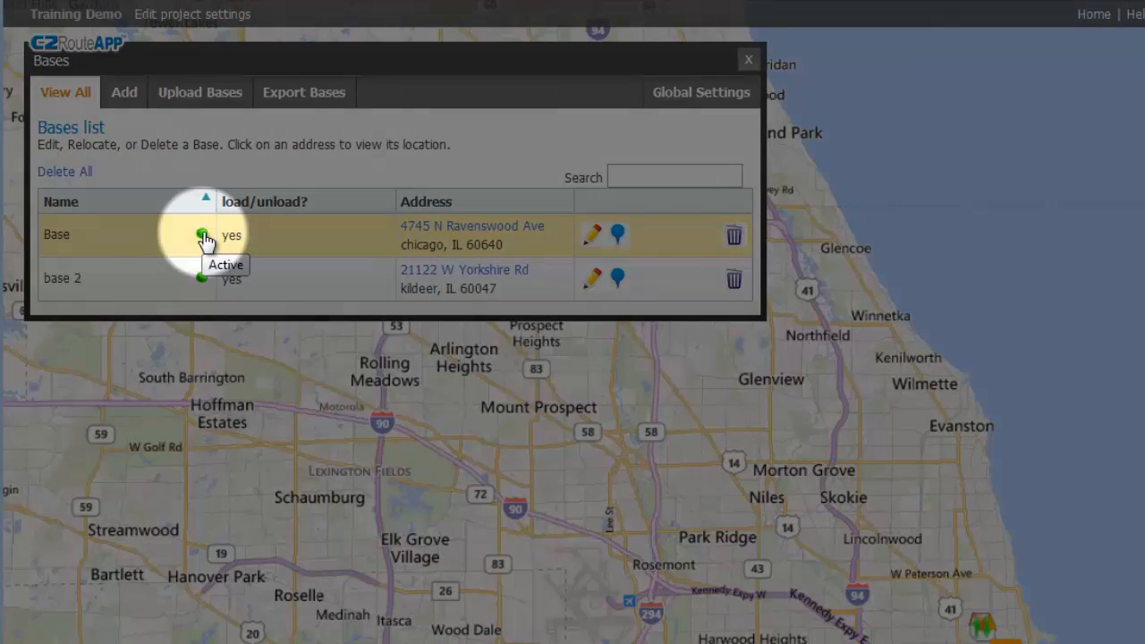
left_click(202, 236)
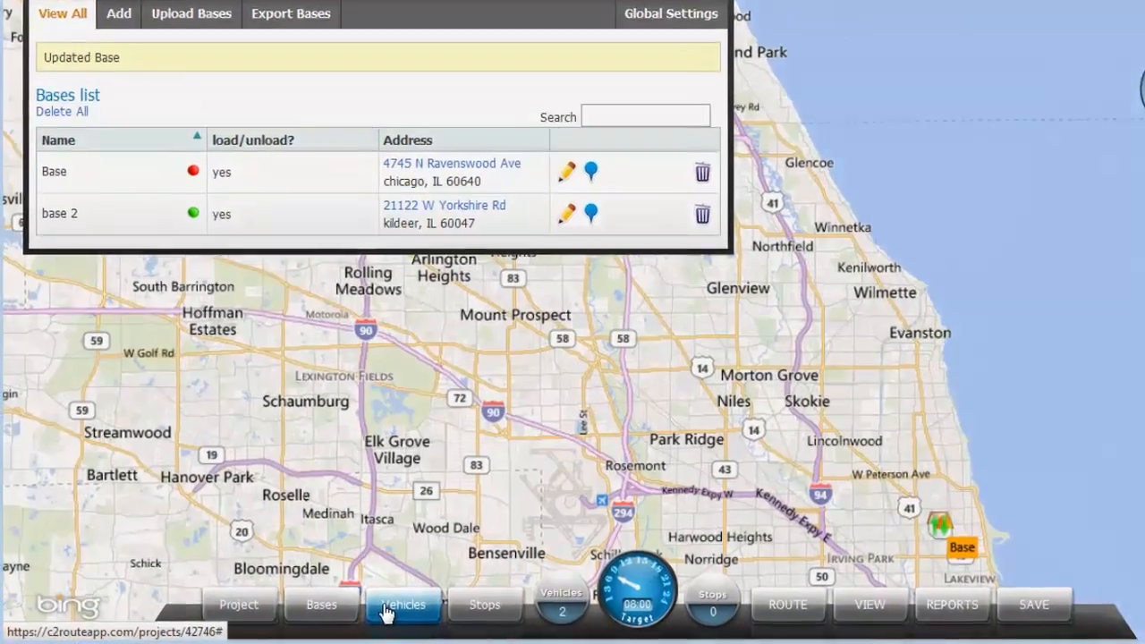
Edit Vehicle1 so its start and end are both base 2, and update it.
left_click(387, 608)
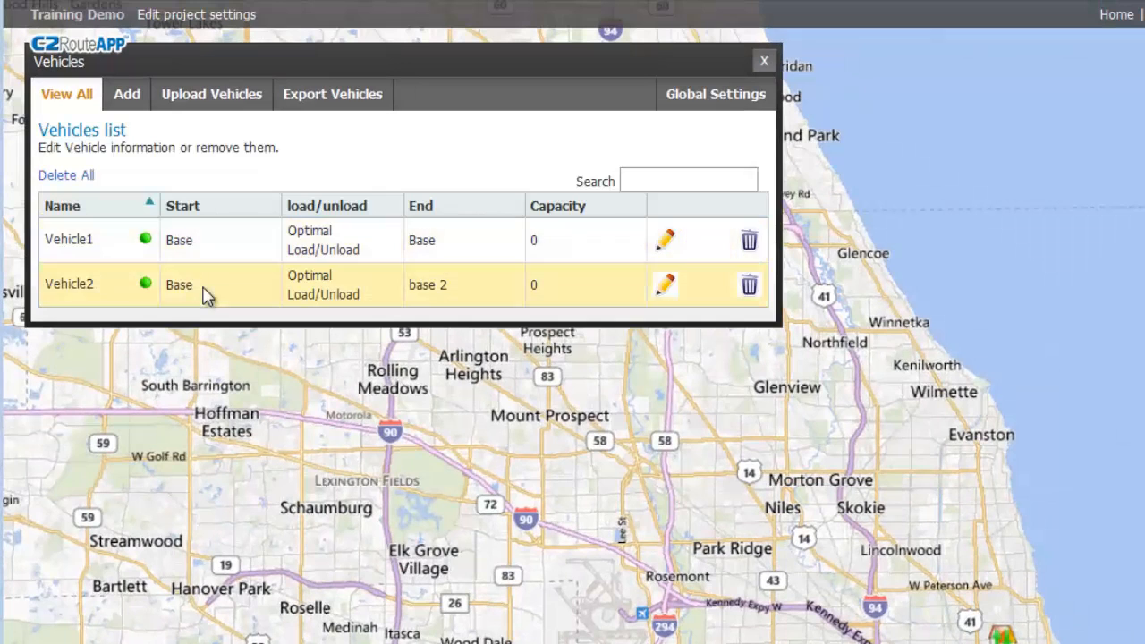
left_click(663, 239)
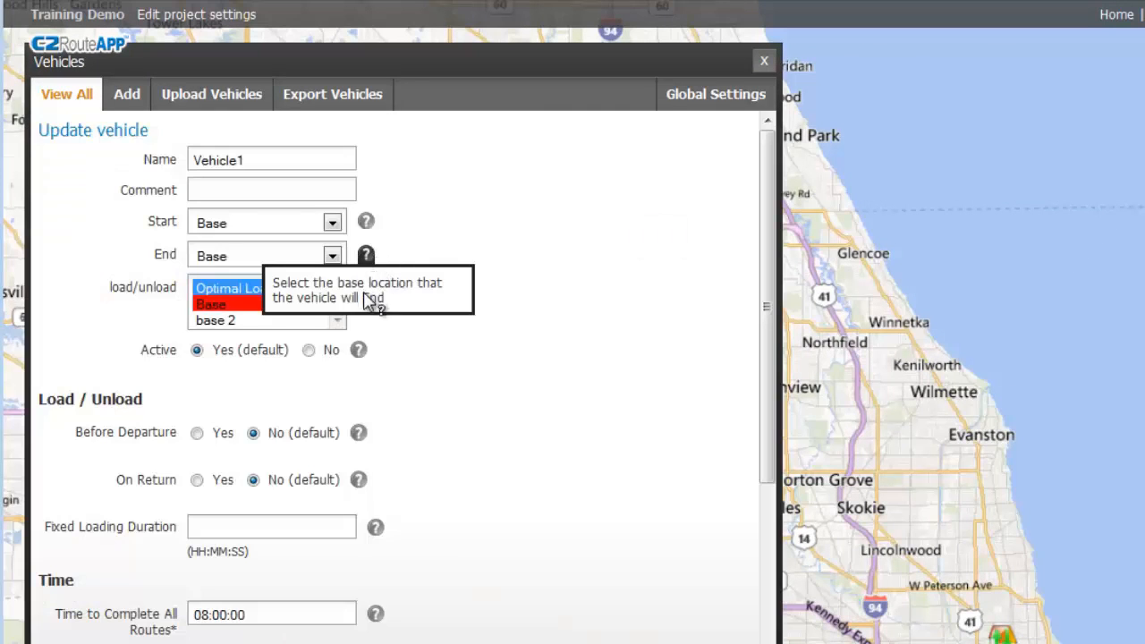
left_click(331, 223)
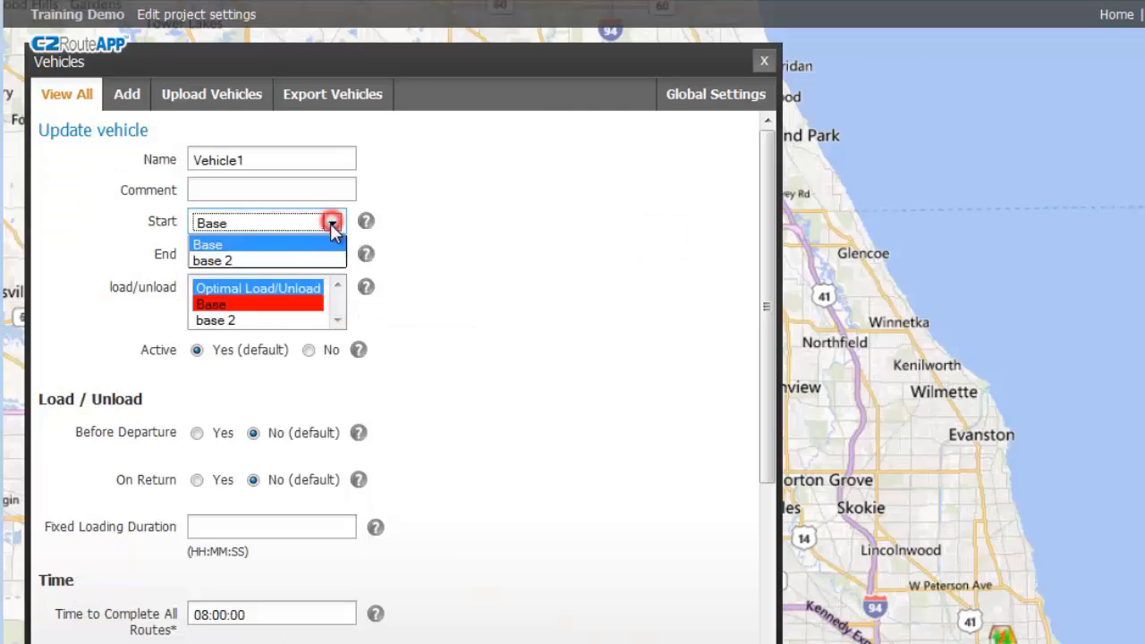
left_click(311, 260)
left_click(333, 258)
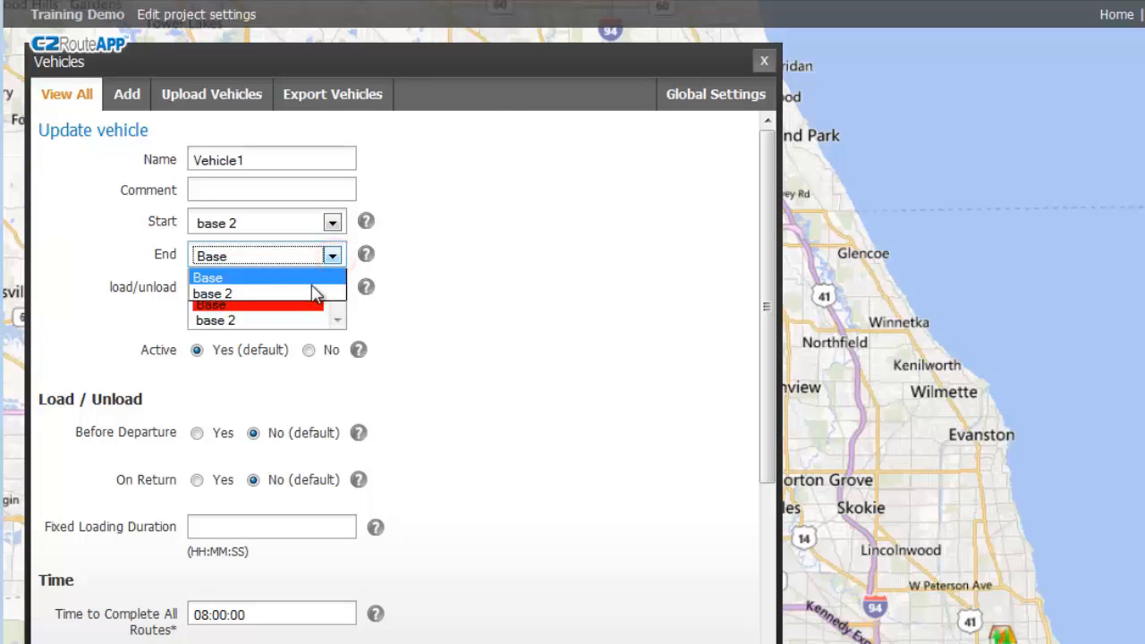
left_click(314, 292)
left_click_drag(754, 269, 750, 501)
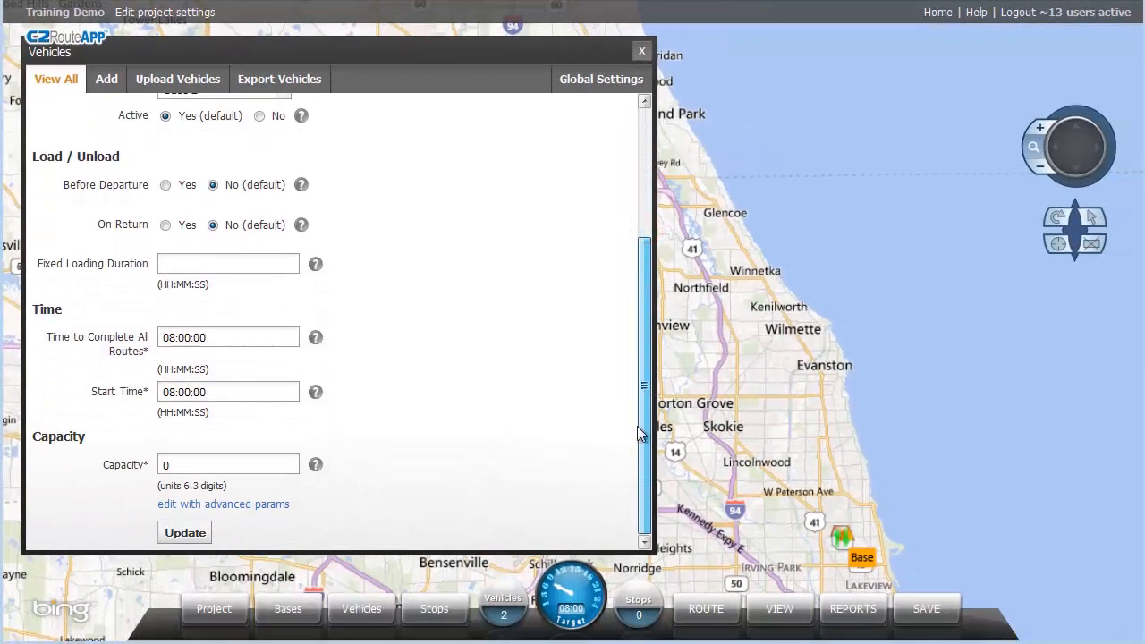
left_click(185, 533)
Reactivate the Base depot and open its edit form with advanced parameters showing days-open fields.
left_click(306, 608)
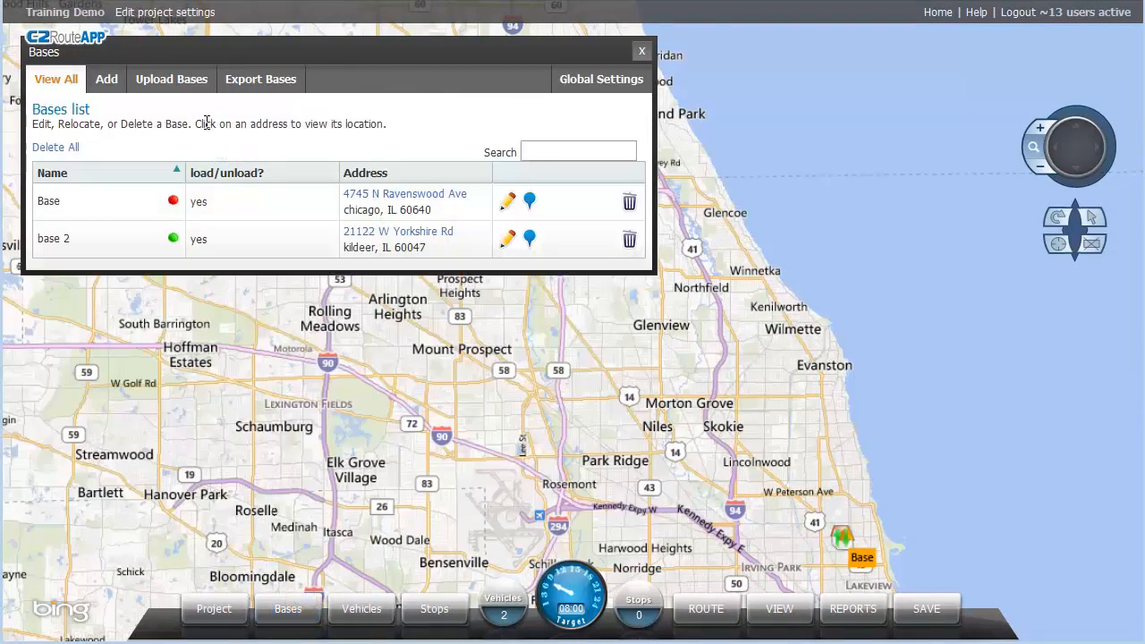
left_click(175, 201)
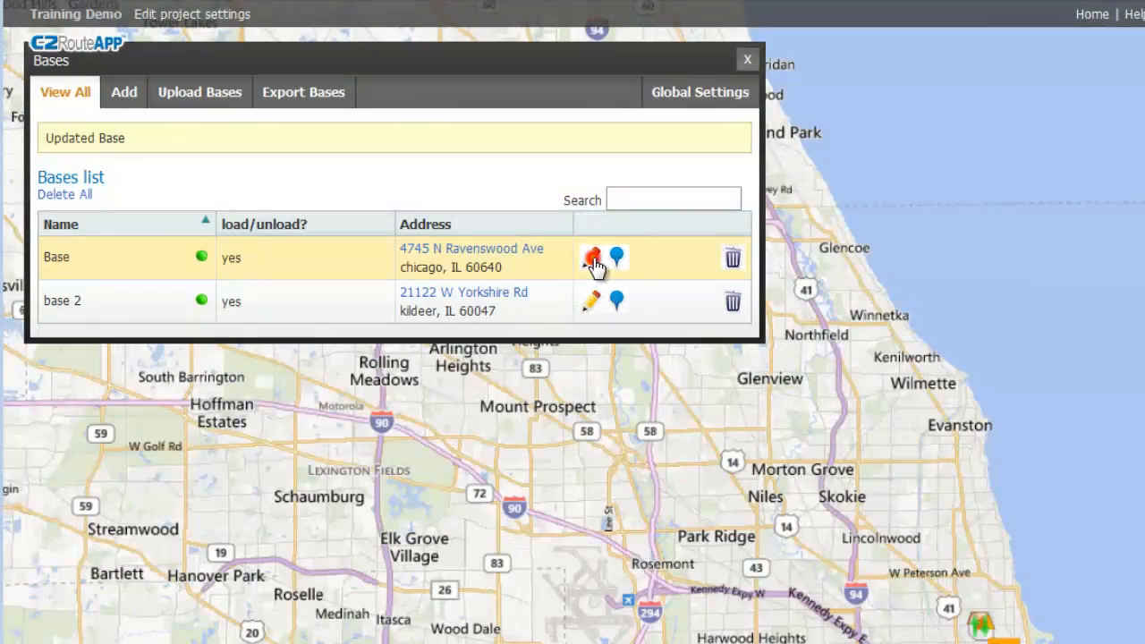
left_click(593, 259)
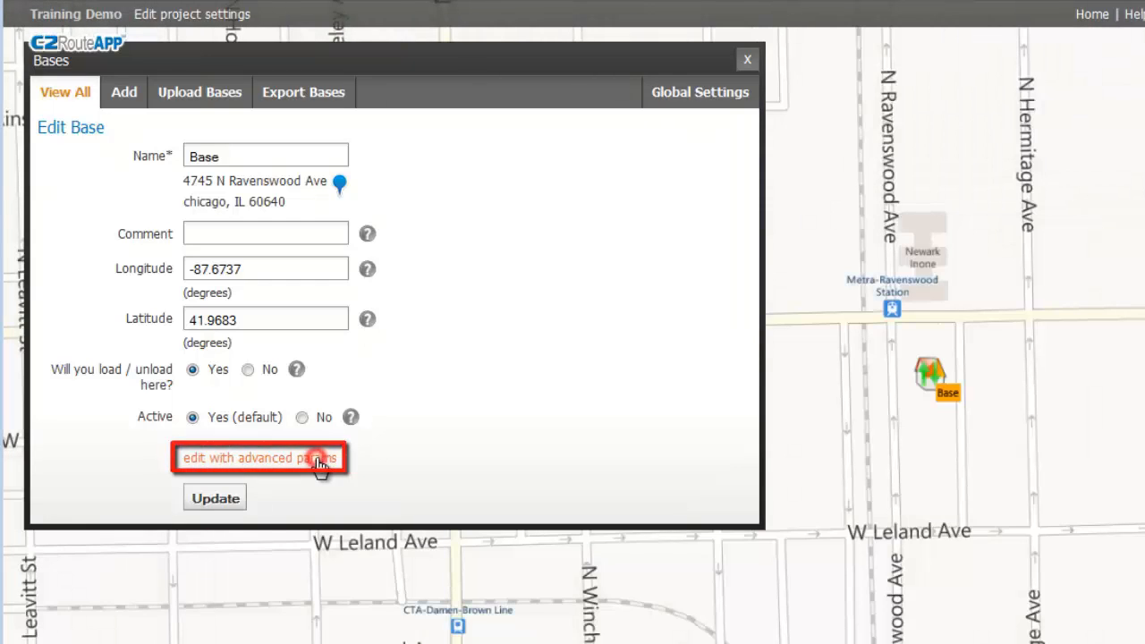
left_click(320, 461)
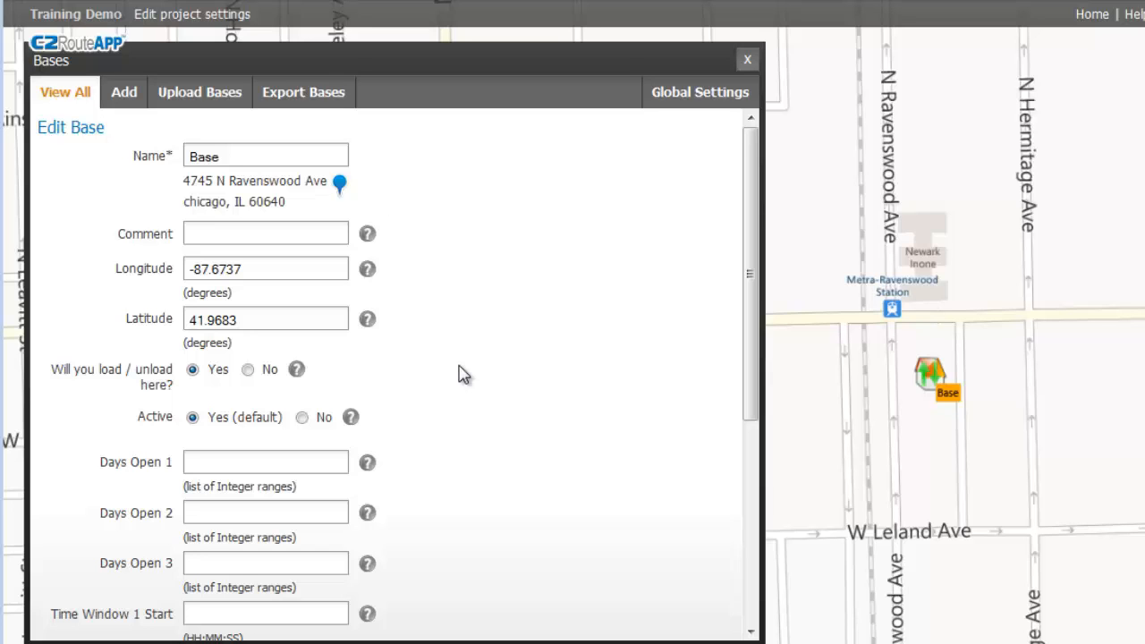
scroll(463, 374, "down", 5)
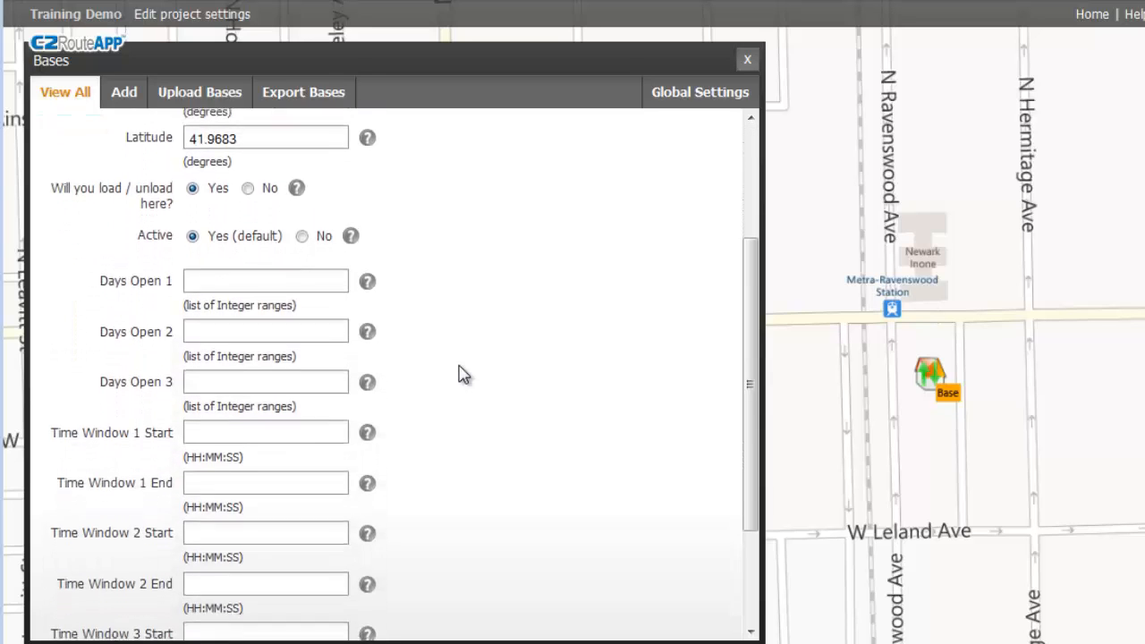
scroll(463, 374, "down", 2)
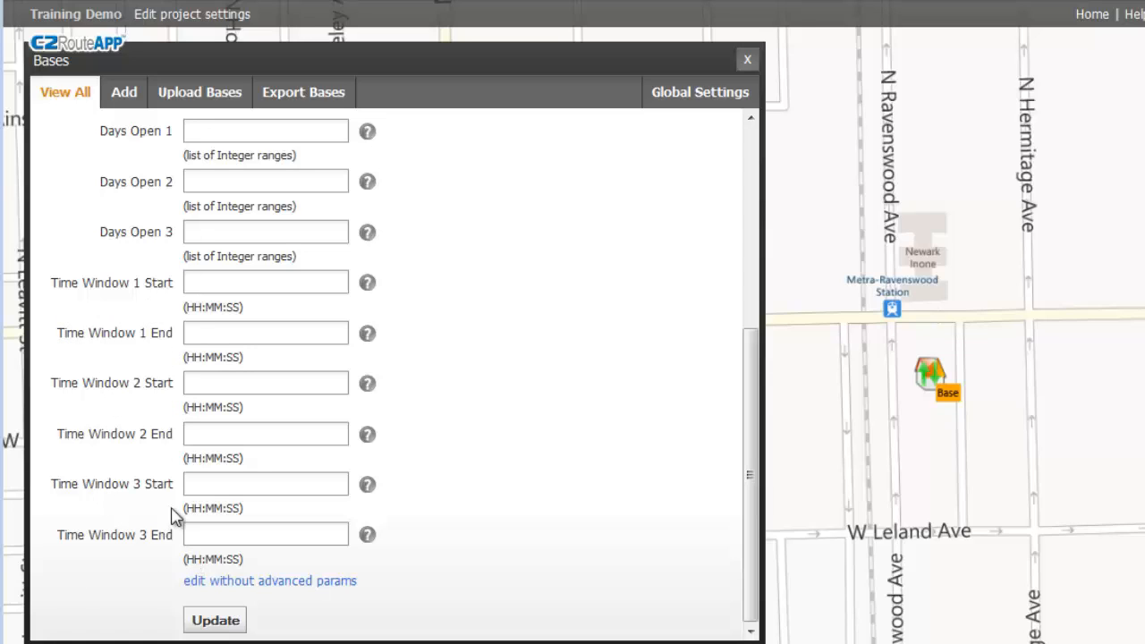
Set Base's Days Open 1 to 1,3,5 and Time Window 1 Start to 07:00:00.
left_click(250, 134)
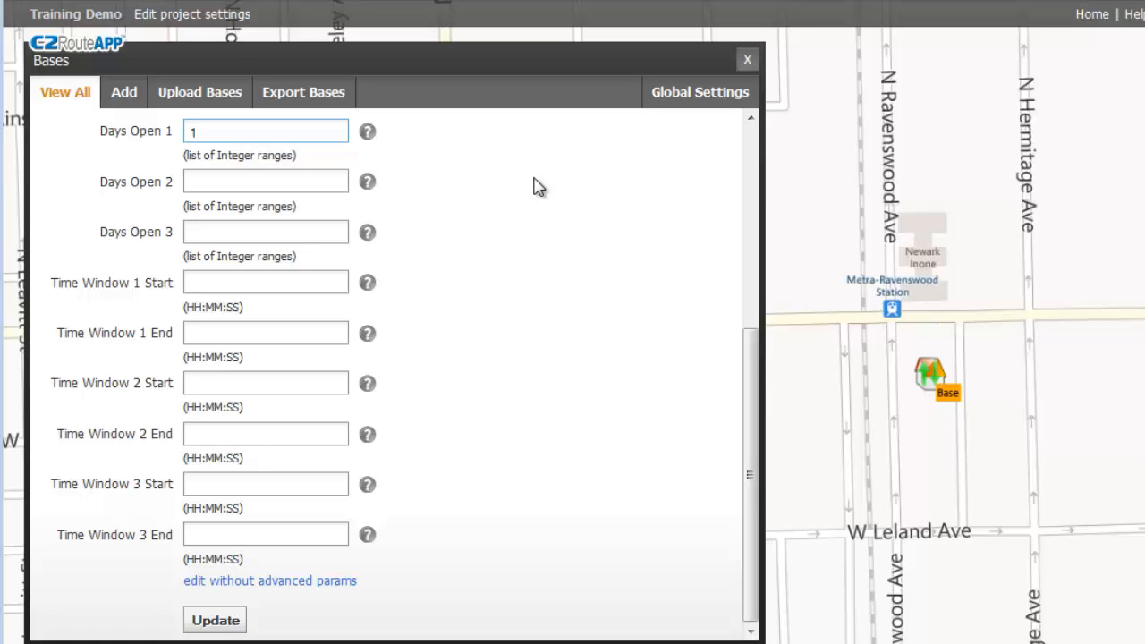
type("-5")
key("BackSpace")
key("BackSpace")
type(",3,5")
type("1,3,5")
left_click(144, 296)
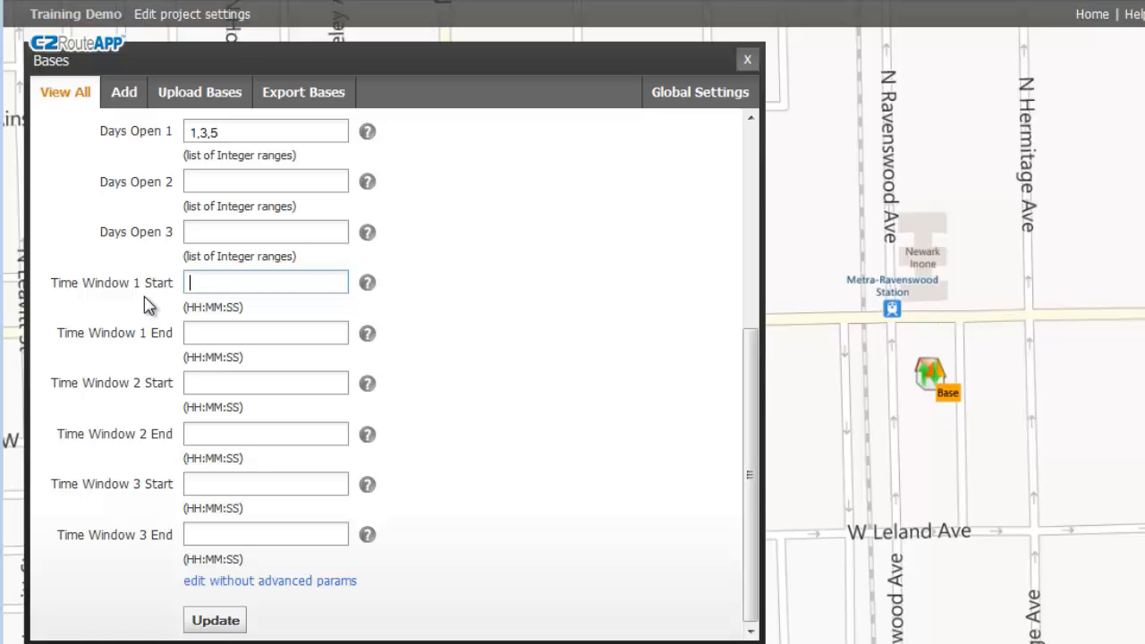
type("07:00:00")
Set Time Window 1 End to 16:00:00, Days Open 2 to 2,4, and Window 2 to 07:00:00–13:00:00.
left_click(192, 333)
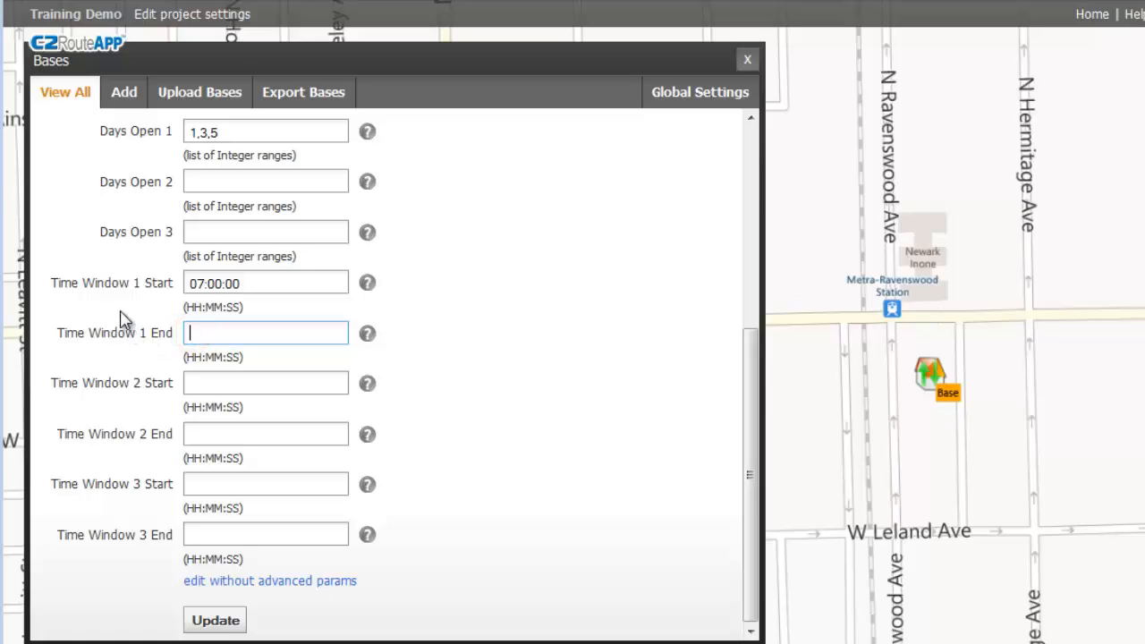
type("16:00:00")
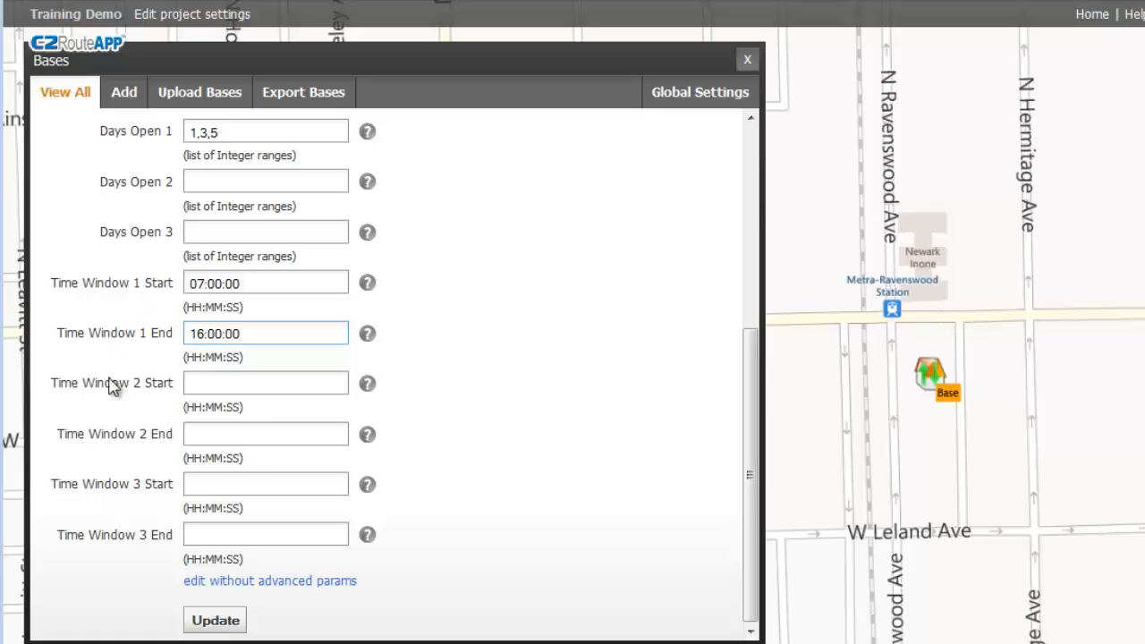
left_click(216, 182)
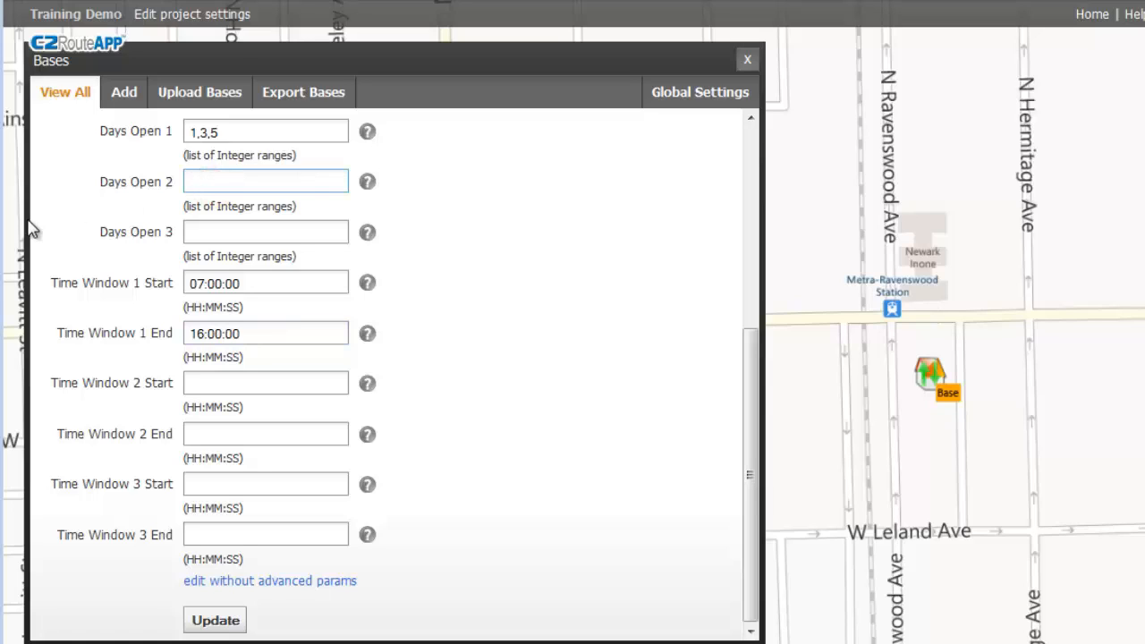
type("2,4")
left_click(210, 385)
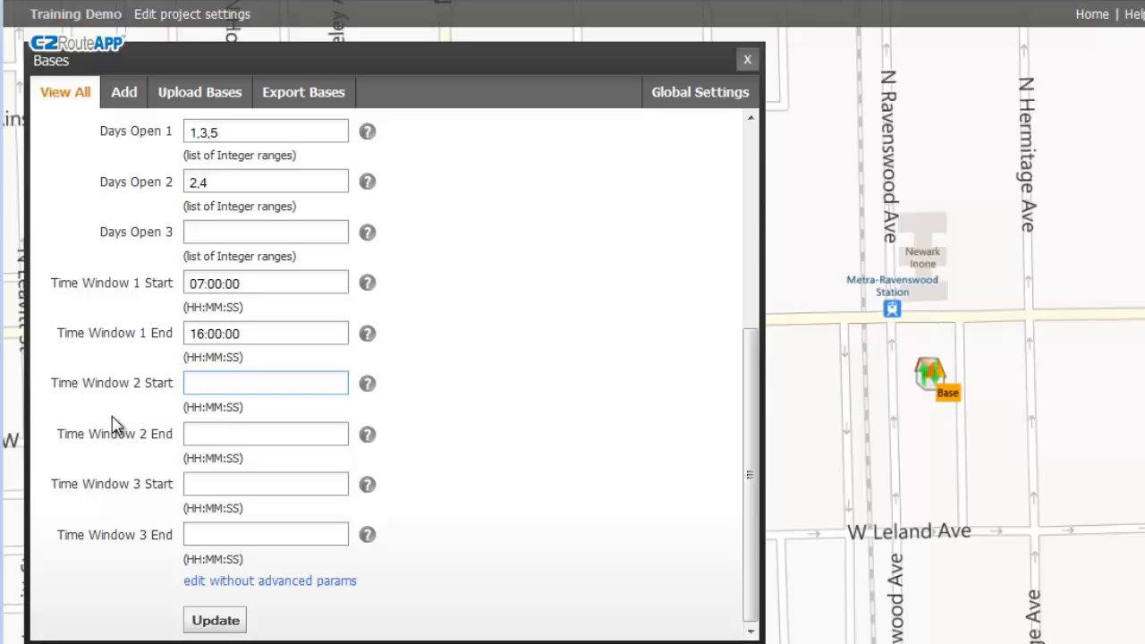
type("07:00:00")
left_click(207, 433)
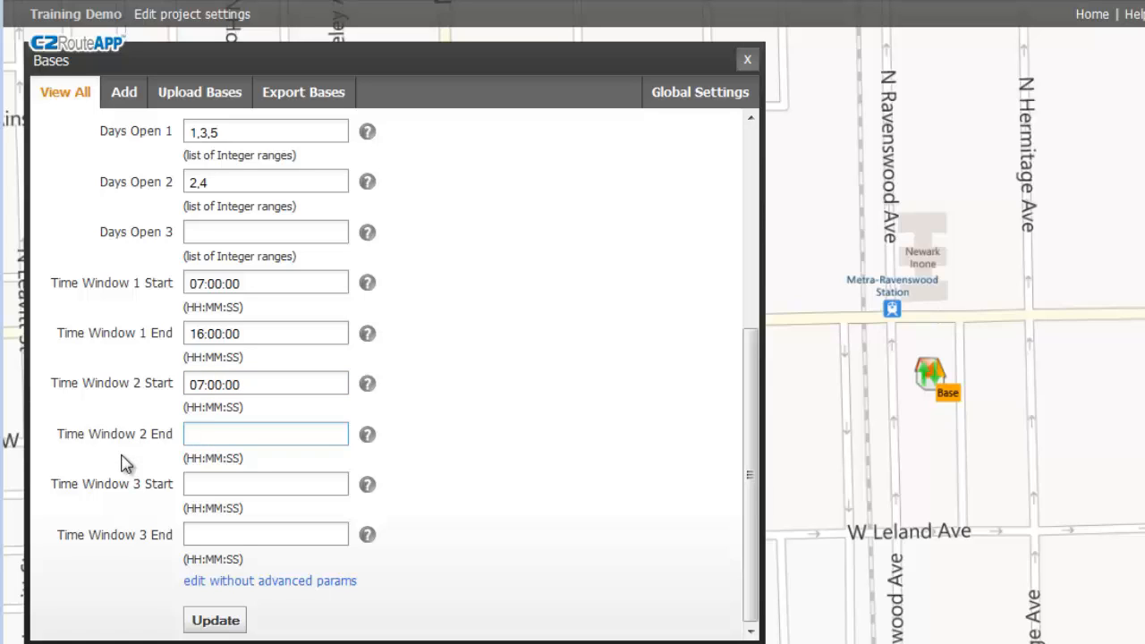
type(":00:00")
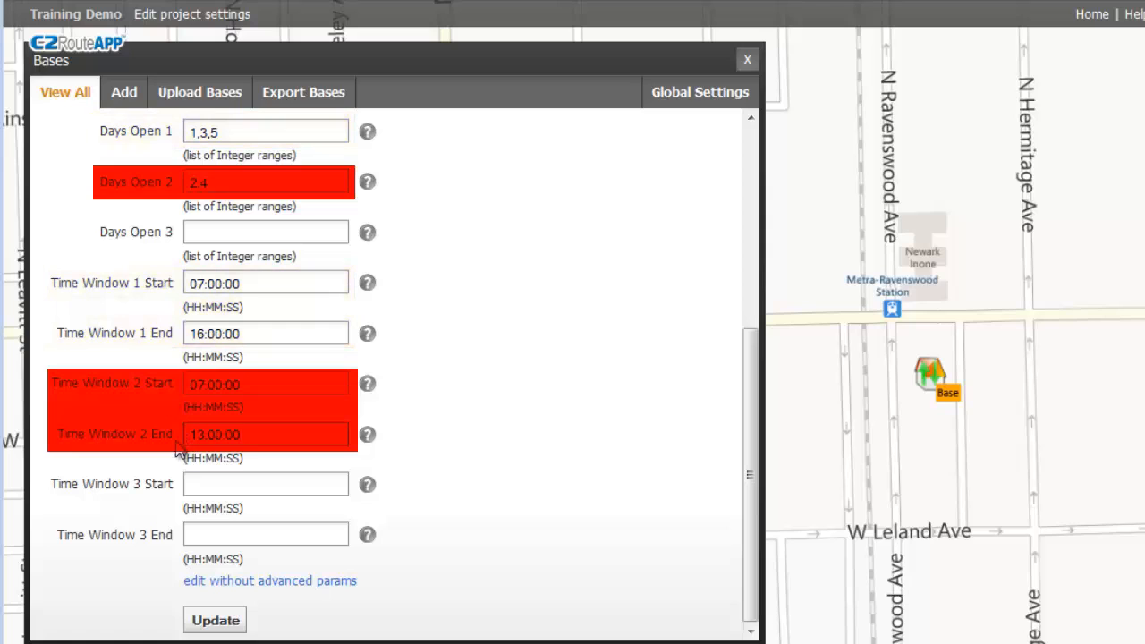
Clear the start and end times of both Base time windows.
triple_click(245, 433)
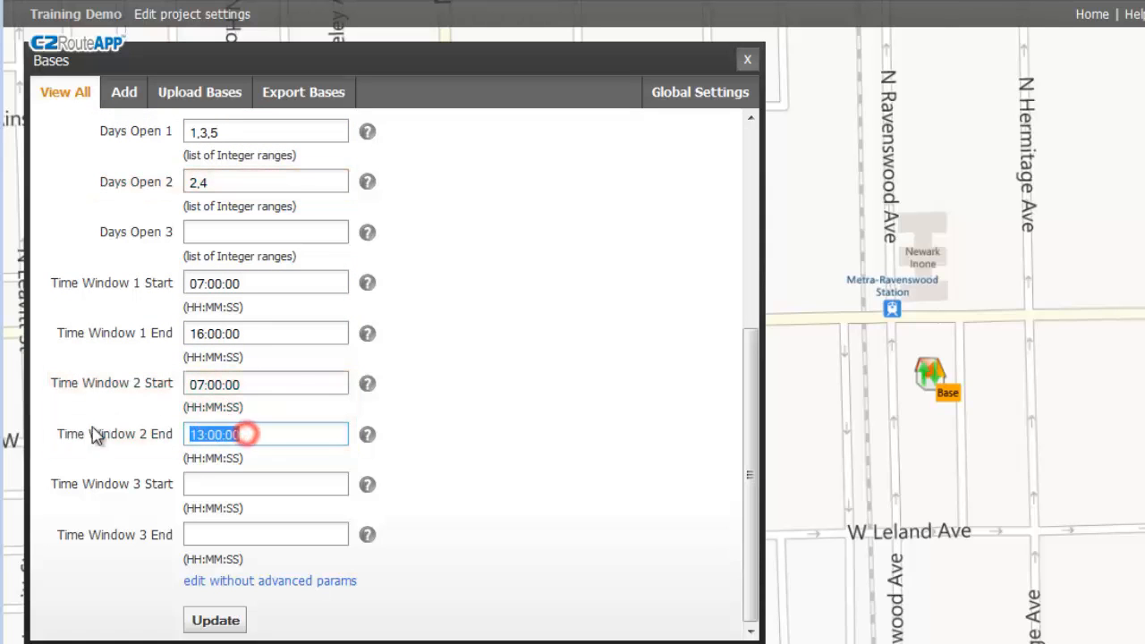
key("BackSpace")
triple_click(287, 384)
key("BackSpace")
triple_click(253, 333)
key("BackSpace")
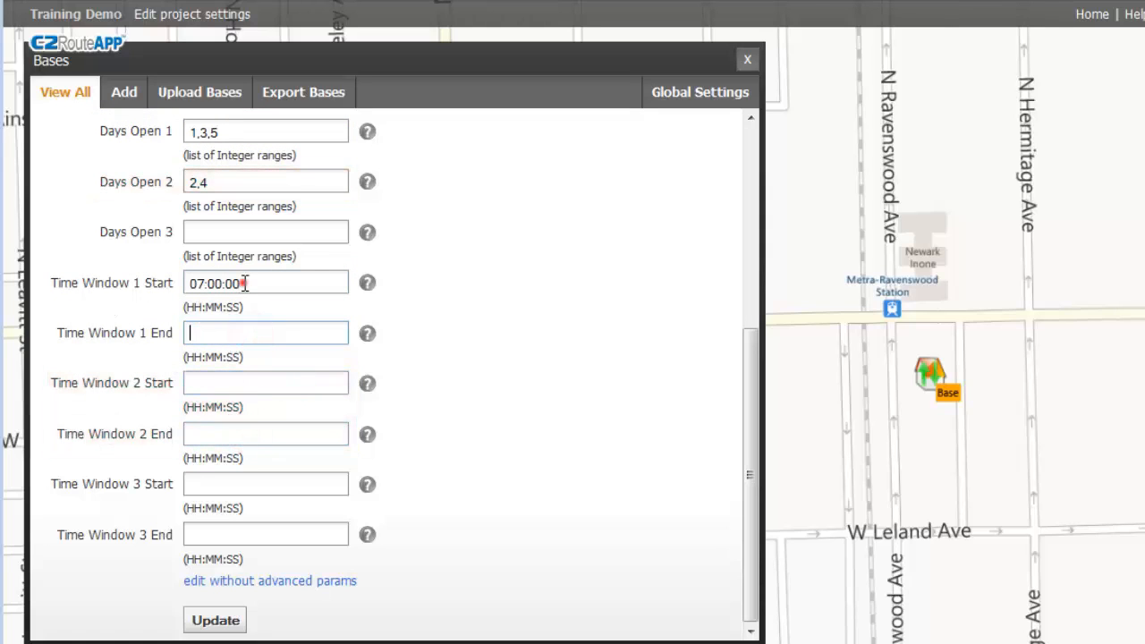
triple_click(250, 283)
key("BackSpace")
Clear the Days Open lists 2,4 and 1,3,5.
triple_click(229, 180)
key("BackSpace")
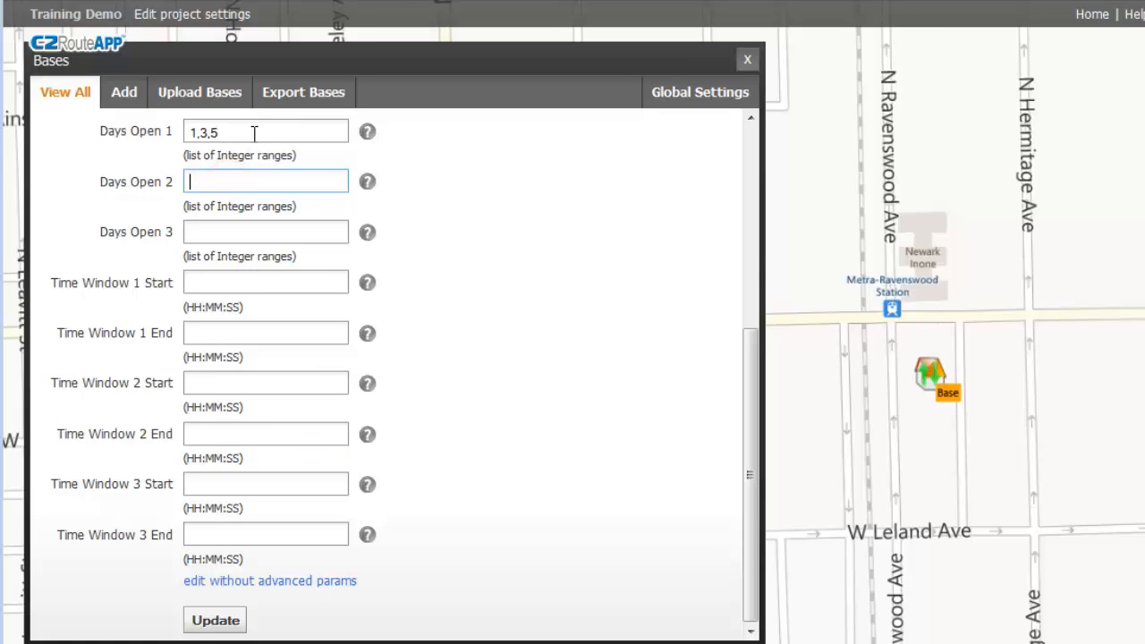
triple_click(248, 132)
key("BackSpace")
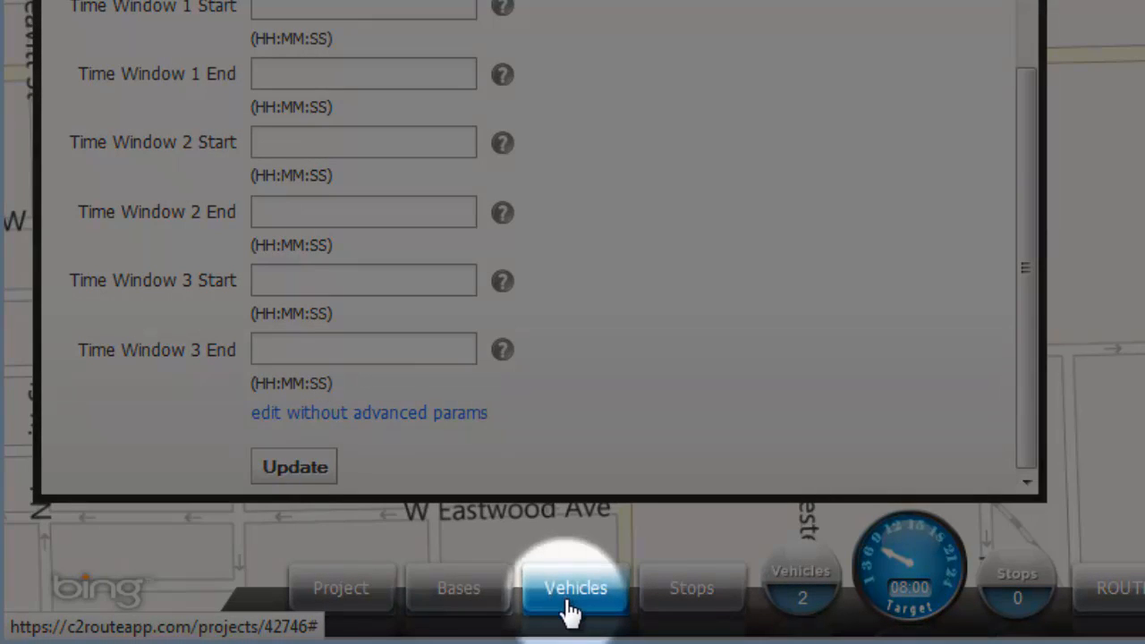
Open Vehicle1's Update vehicle form from the Vehicles list.
left_click(570, 608)
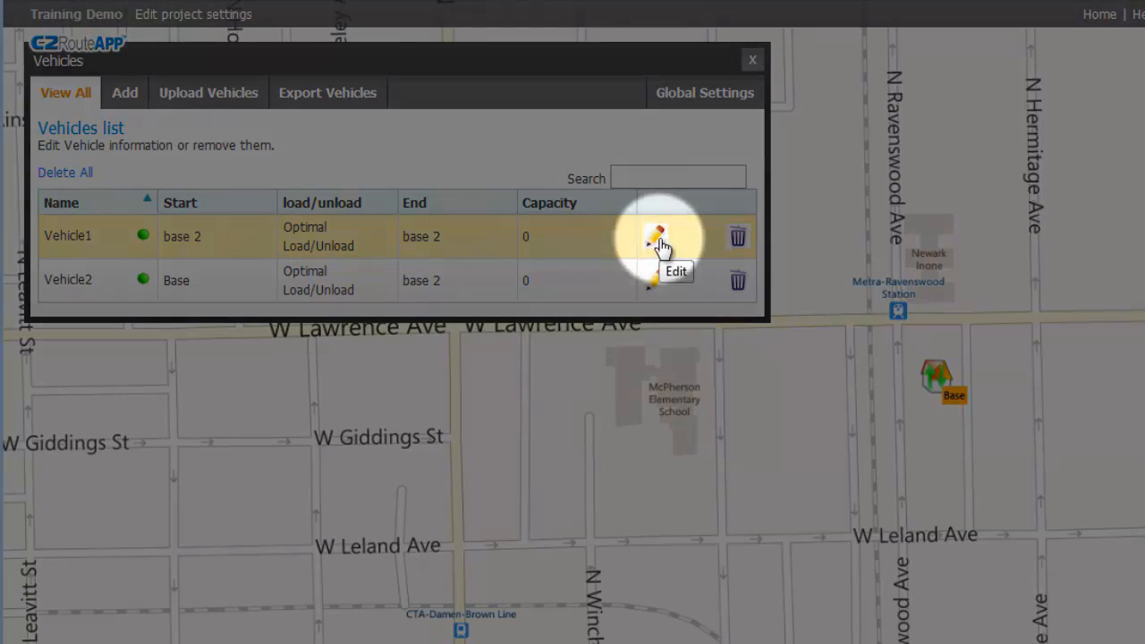
left_click(657, 242)
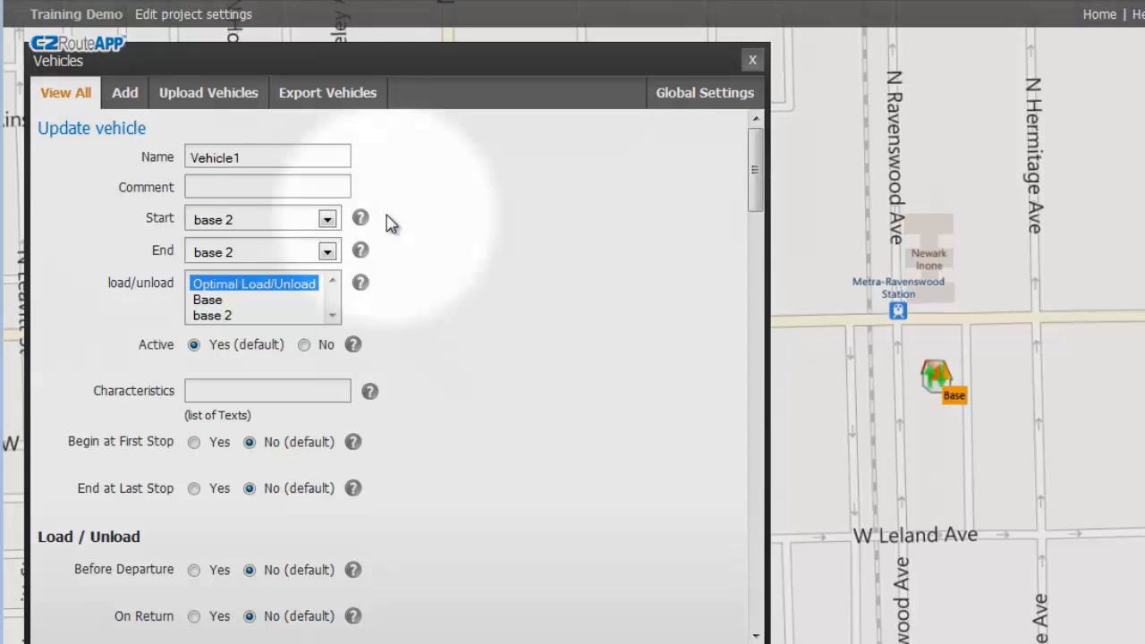
mouse_move(363, 220)
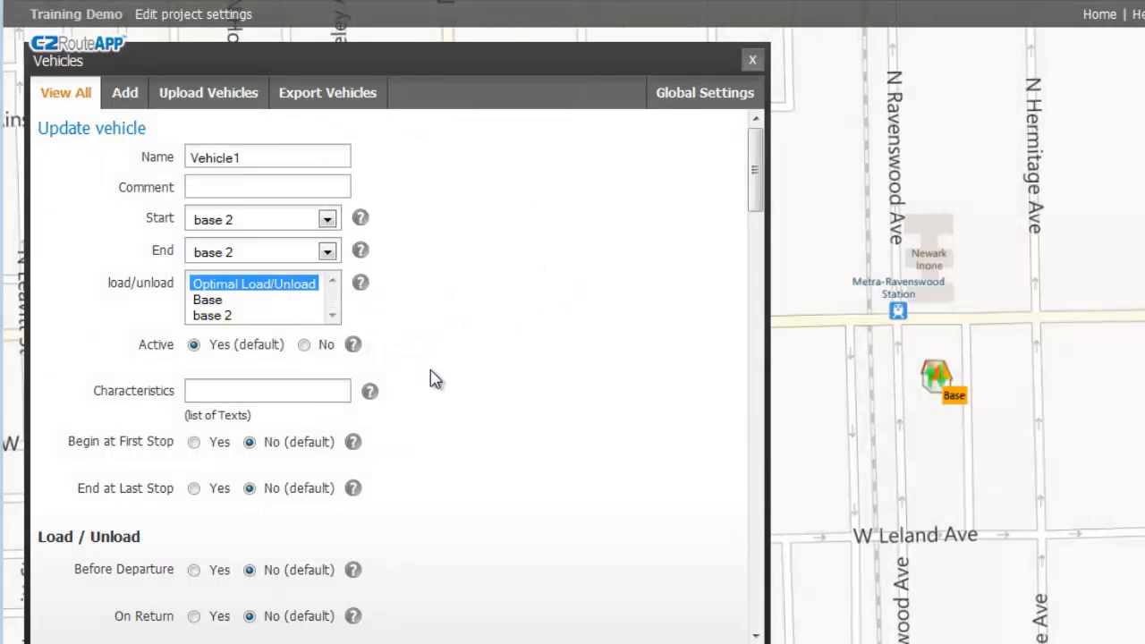
scroll(430, 372, "down", 5)
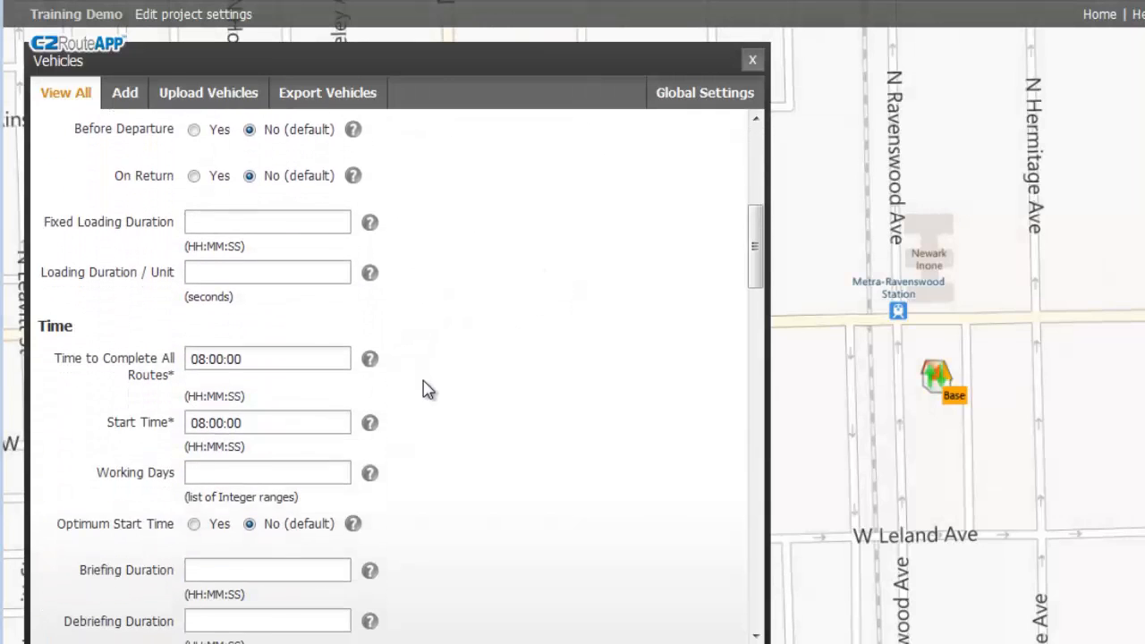
scroll(428, 389, "down", 3)
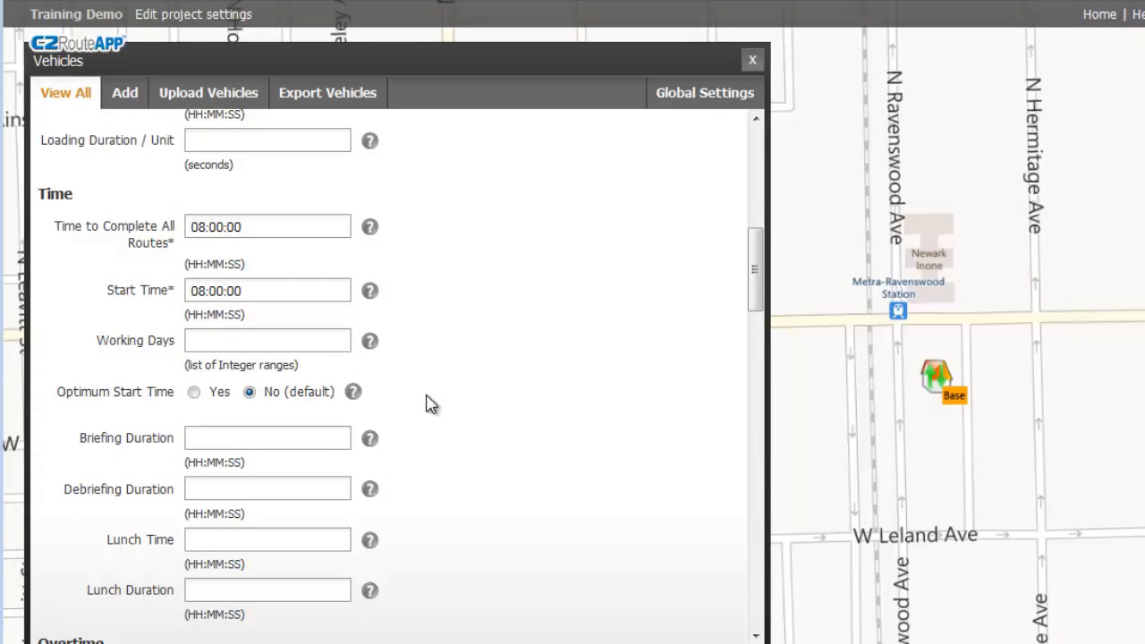
scroll(429, 394, "up", 5)
scroll(428, 407, "up", 7)
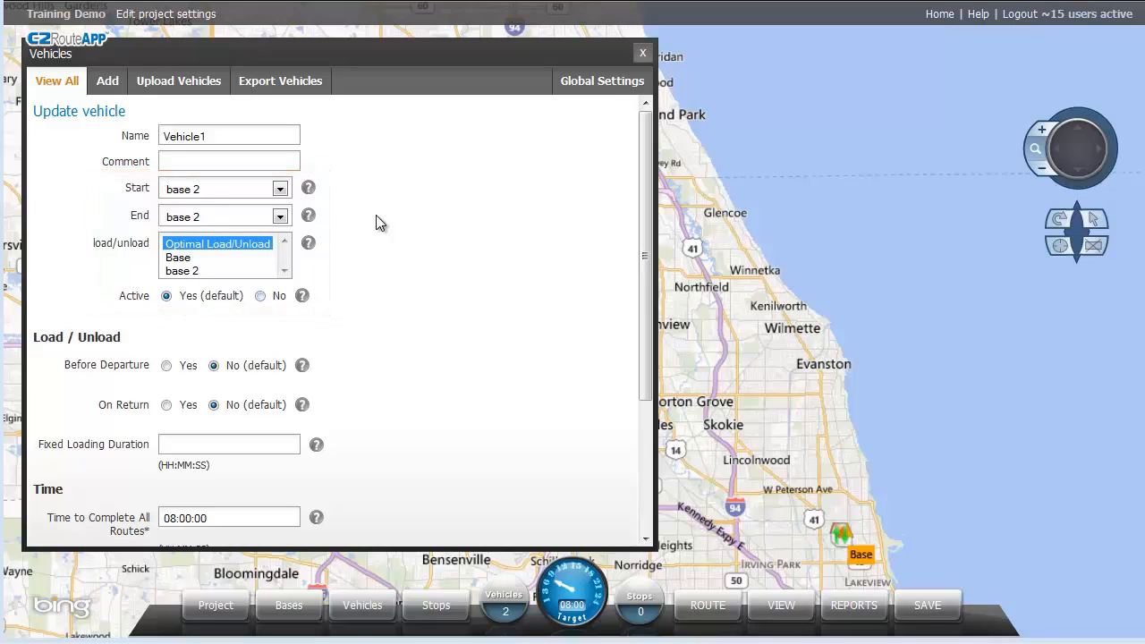
scroll(376, 217, "down", 3)
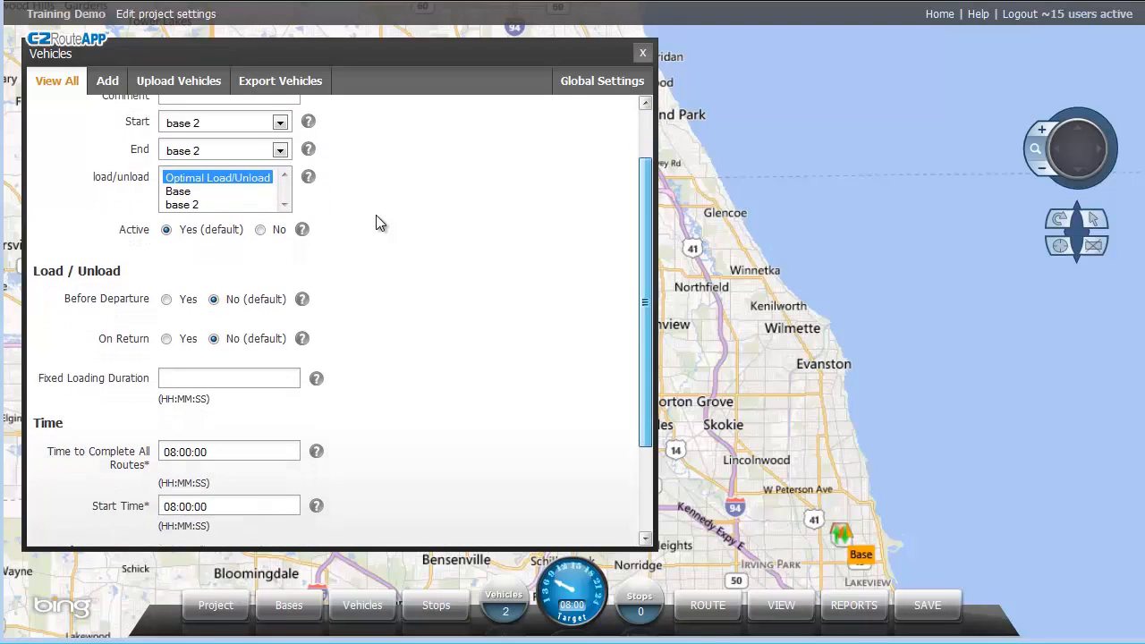
scroll(377, 223, "down", 1)
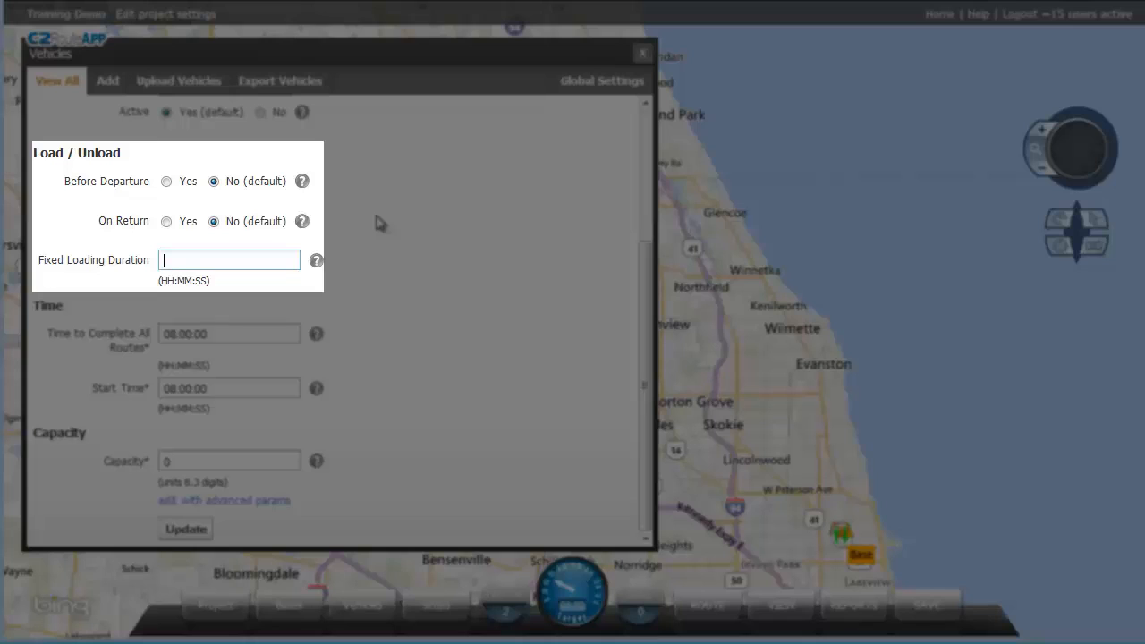
type("00:15:00")
left_click(166, 182)
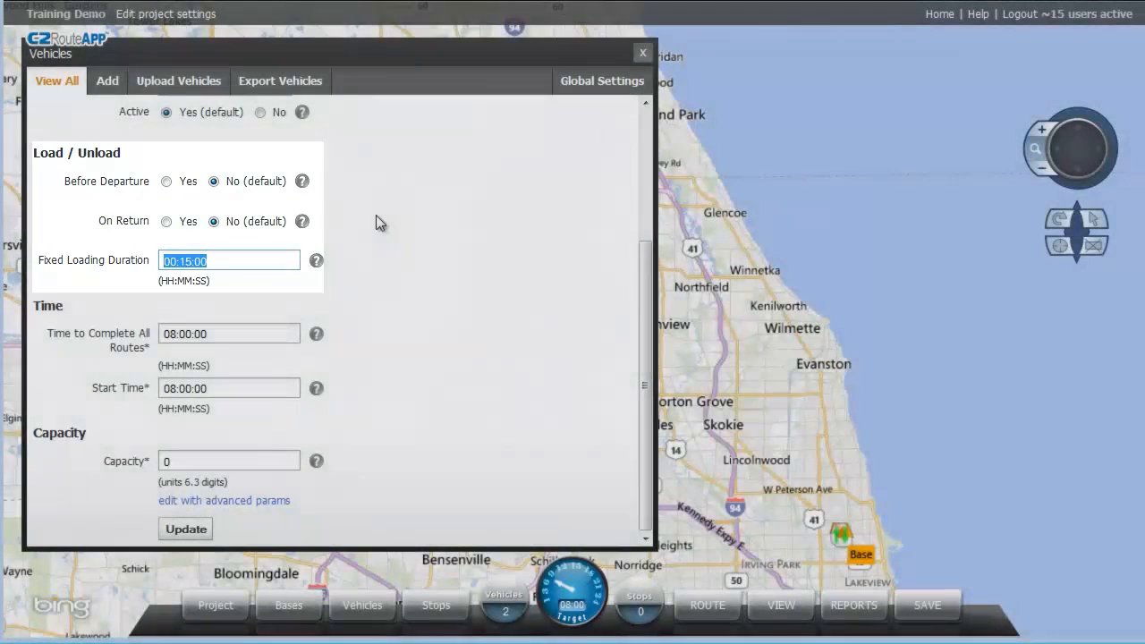
key("BackSpace")
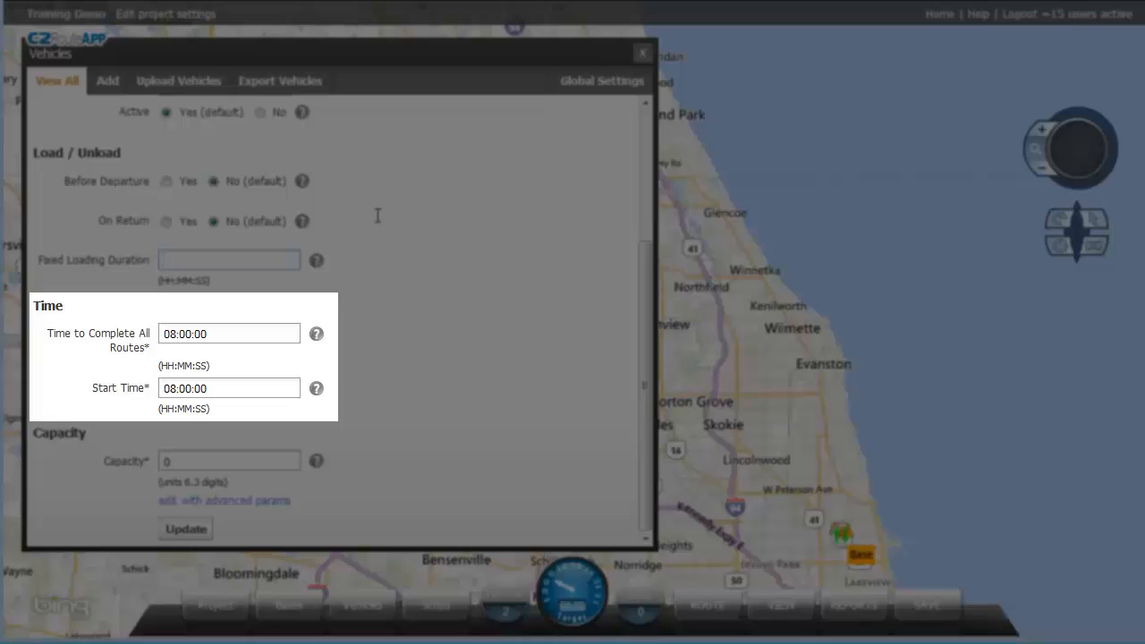
key("Tab")
key("Tab")
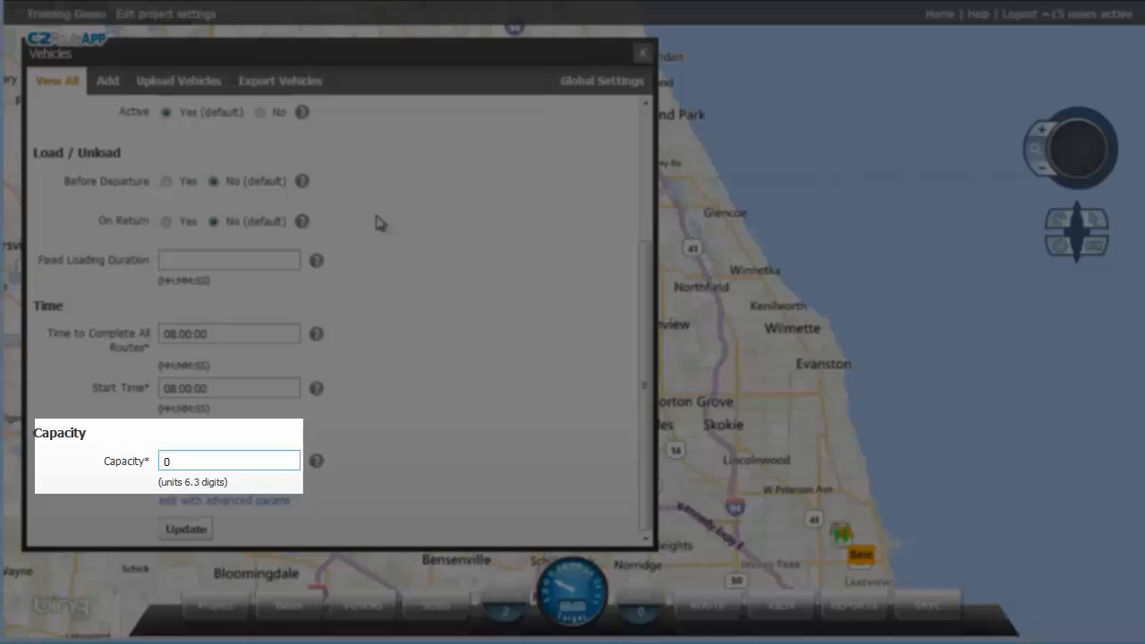
key("BackSpace")
type("10")
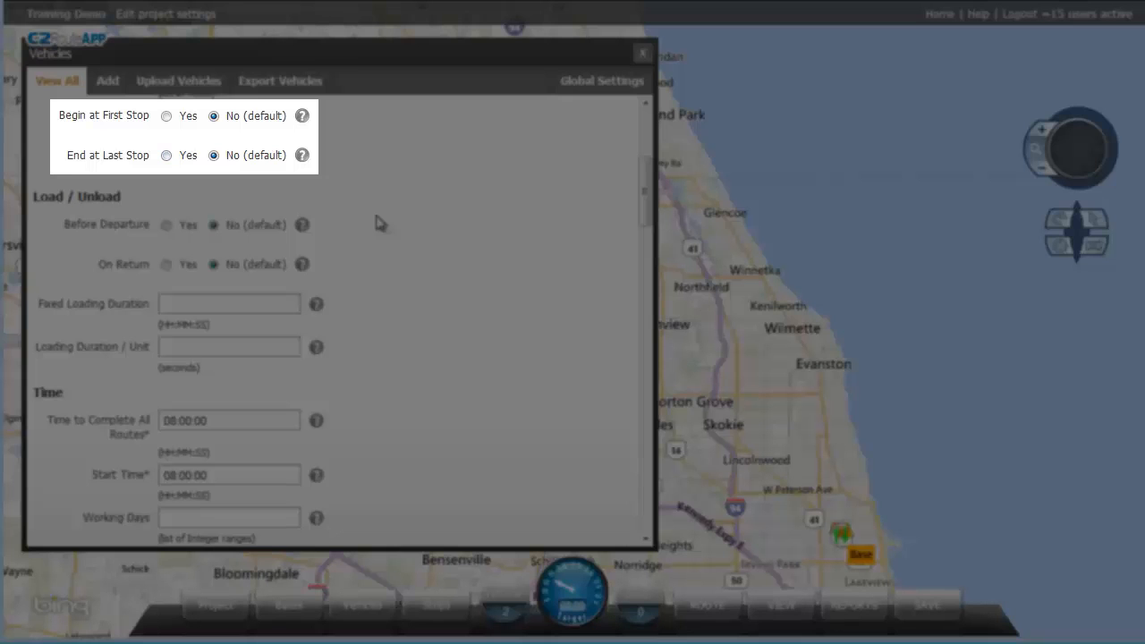
scroll(377, 222, "down", 3)
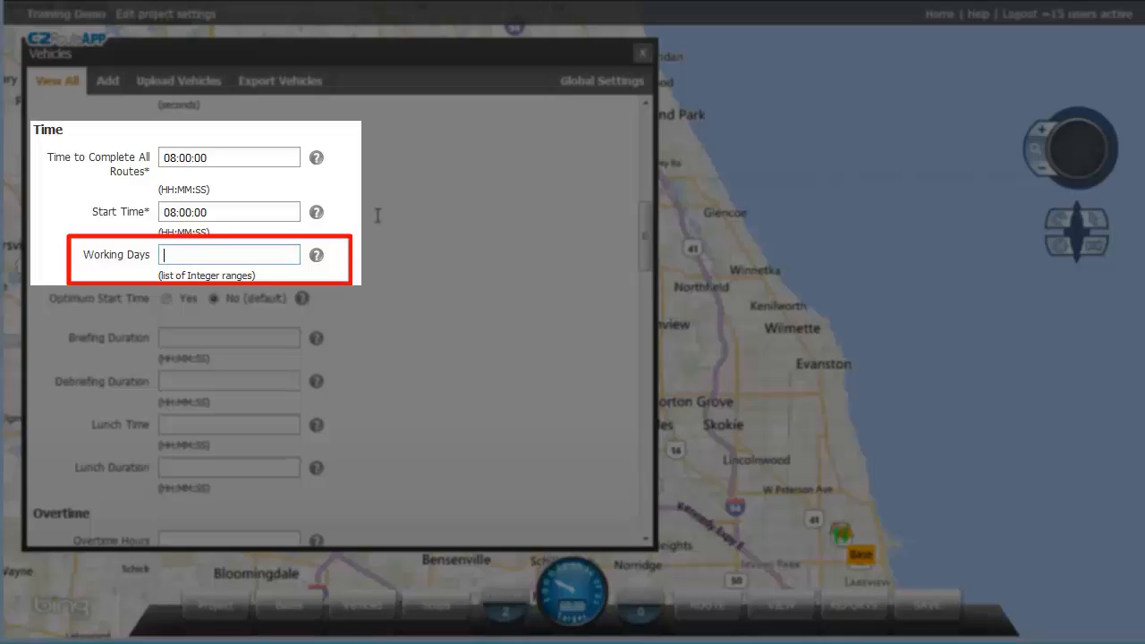
Set Vehicle1's working days to 1,3,5, enable Optimum Start Time, and remove the 12:00:00 lunch time.
type("1")
type("-5")
key("BackSpace")
key("BackSpace")
type(",3,5")
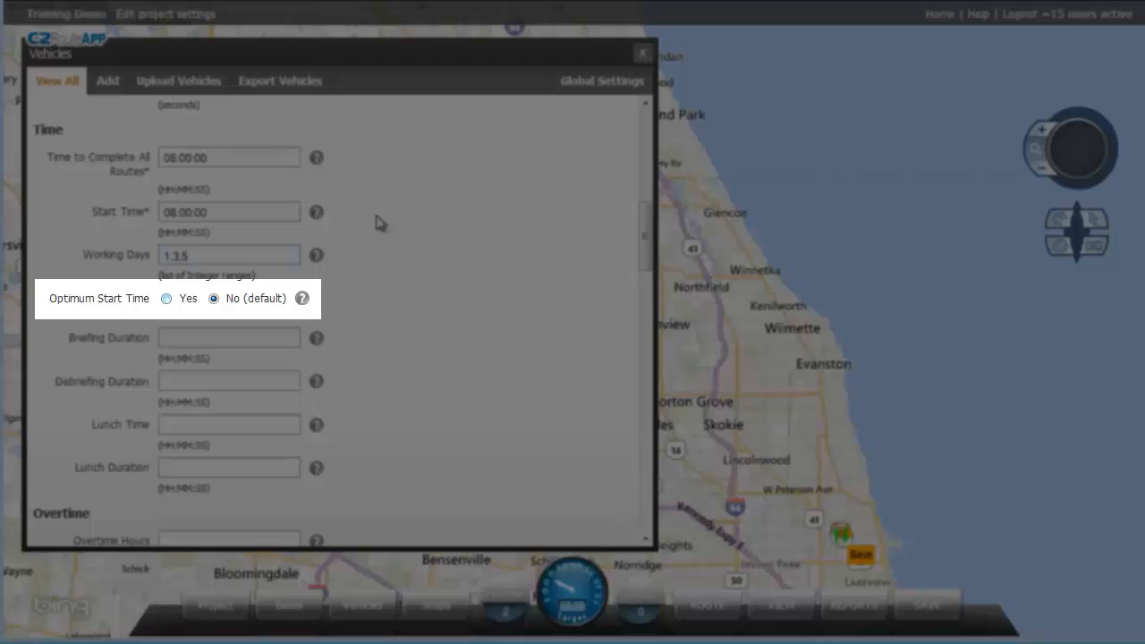
left_click(166, 299)
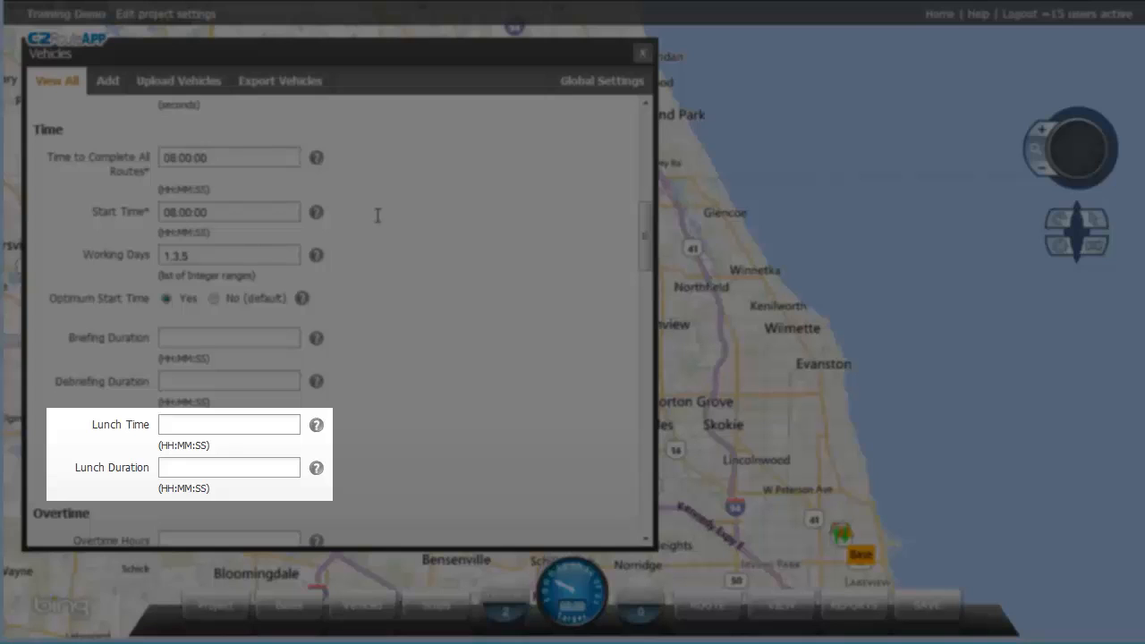
type("12:00:00")
key("shift+Home")
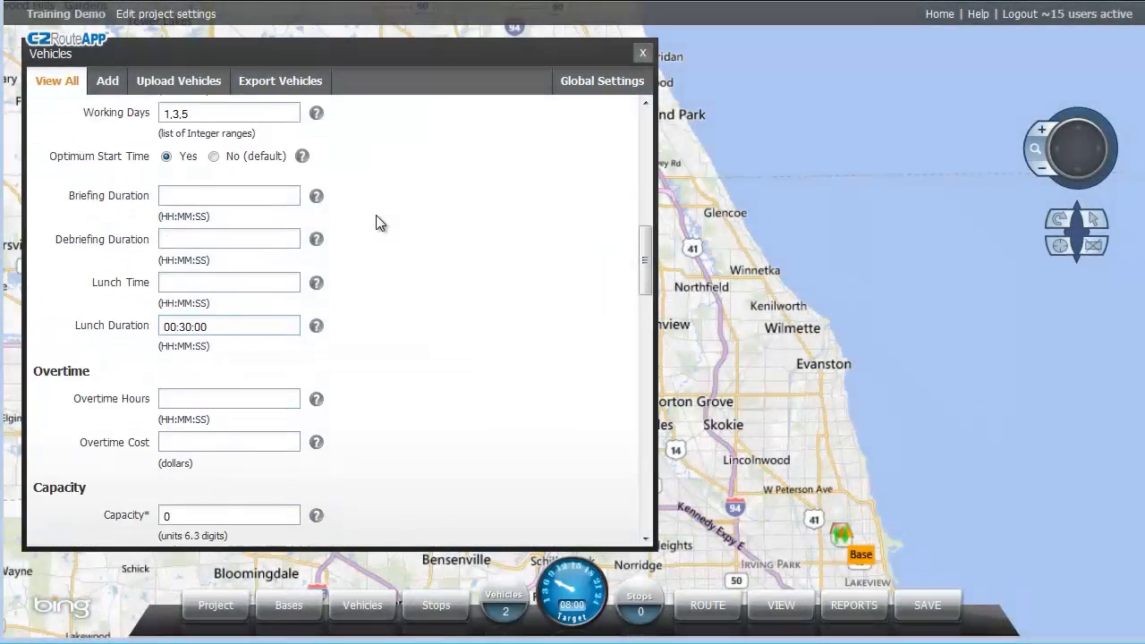
Enter Overtime Hours 01:00:00 and Overtime Cost 75 for Vehicle1.
scroll(377, 222, "down", 4)
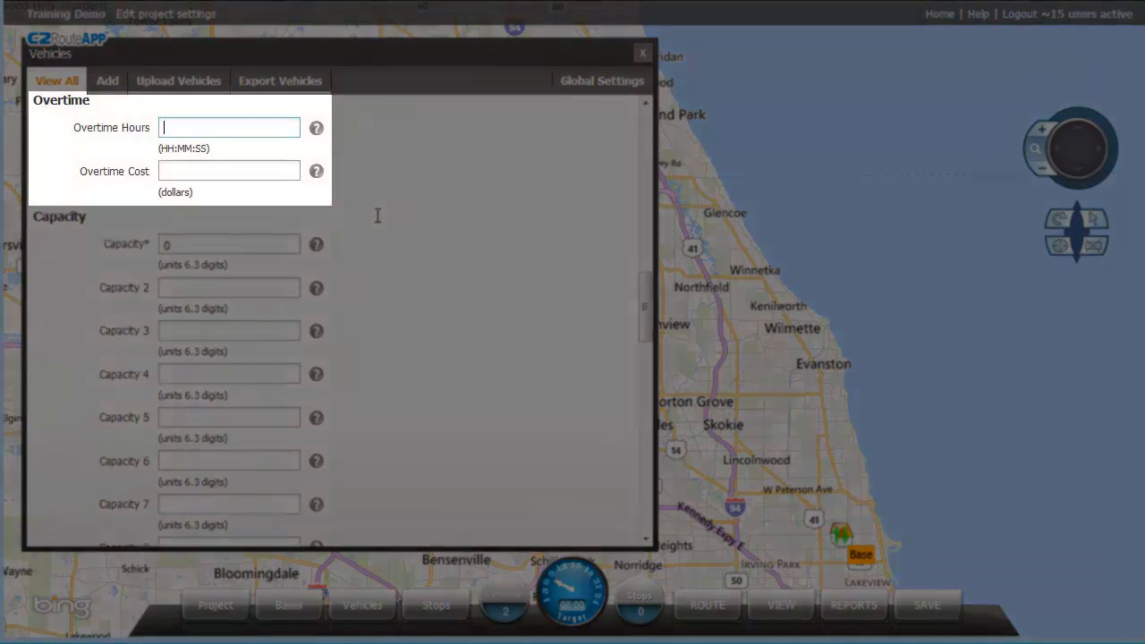
type("01:00:00")
key("Tab")
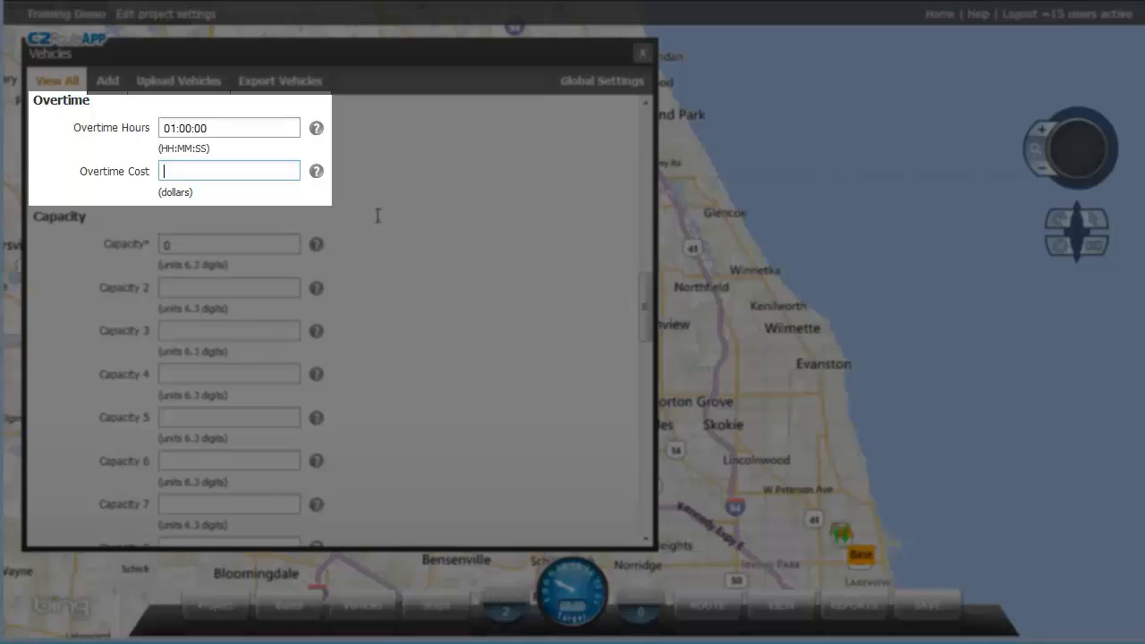
type("75")
key("Tab")
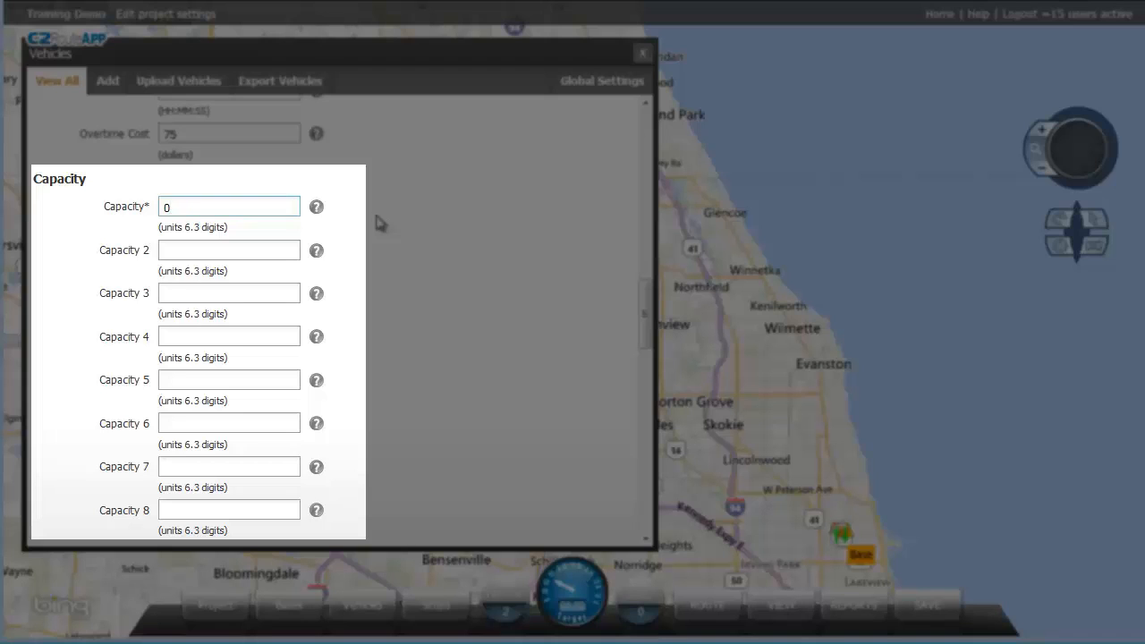
scroll(377, 221, "down", 1)
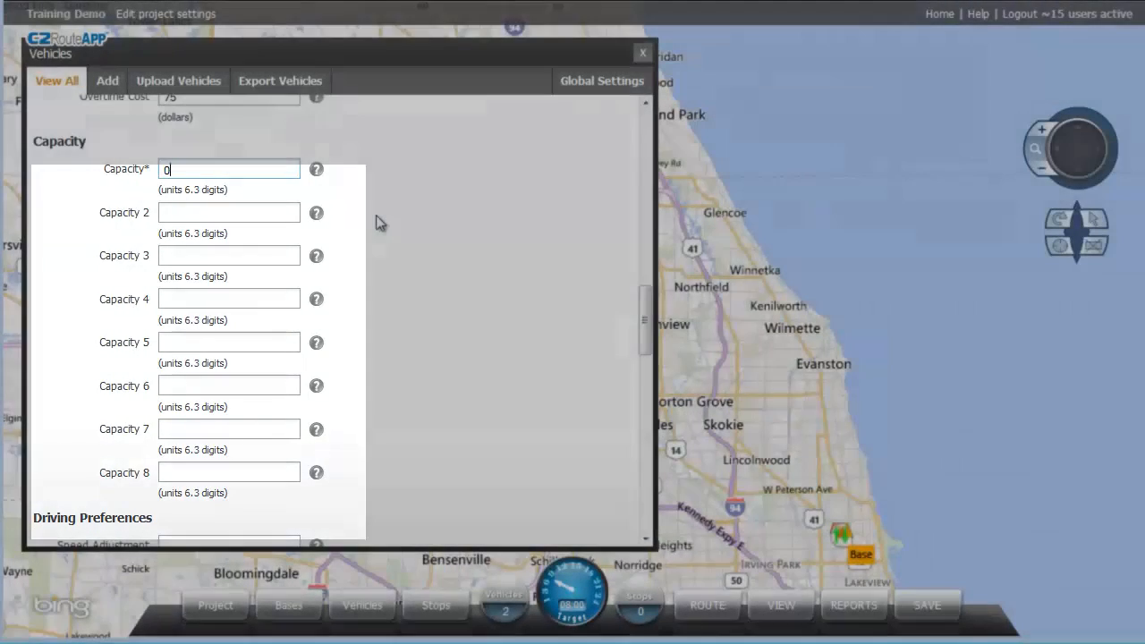
scroll(378, 222, "down", 5)
scroll(378, 222, "down", 4)
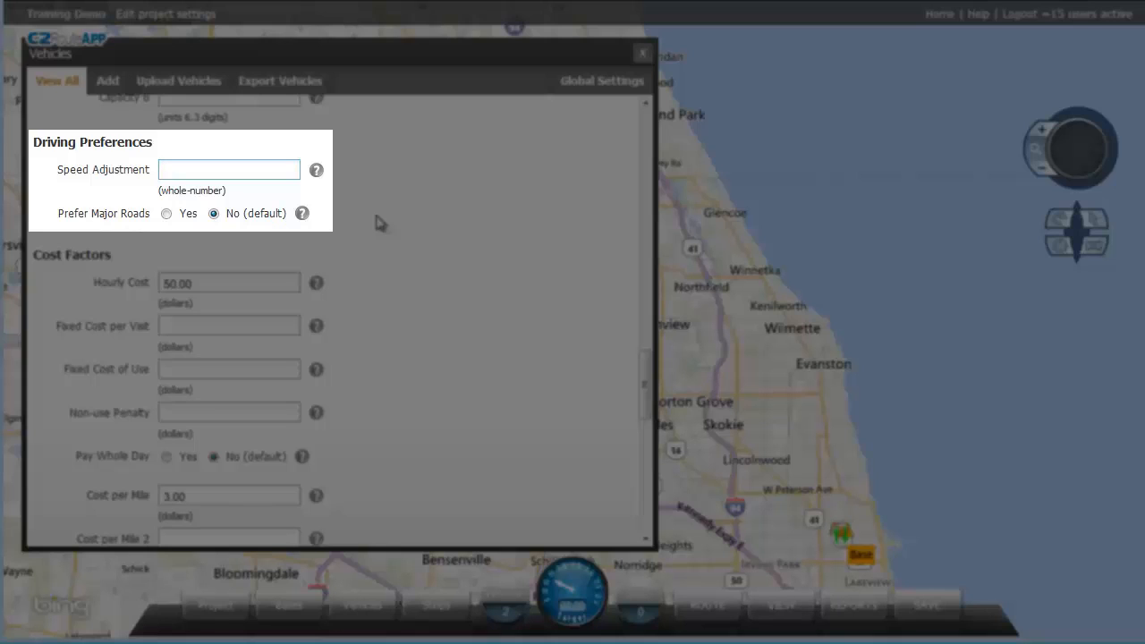
Enter 80 in a Cost Factors field and move further down the form.
type("80")
scroll(377, 223, "down", 3)
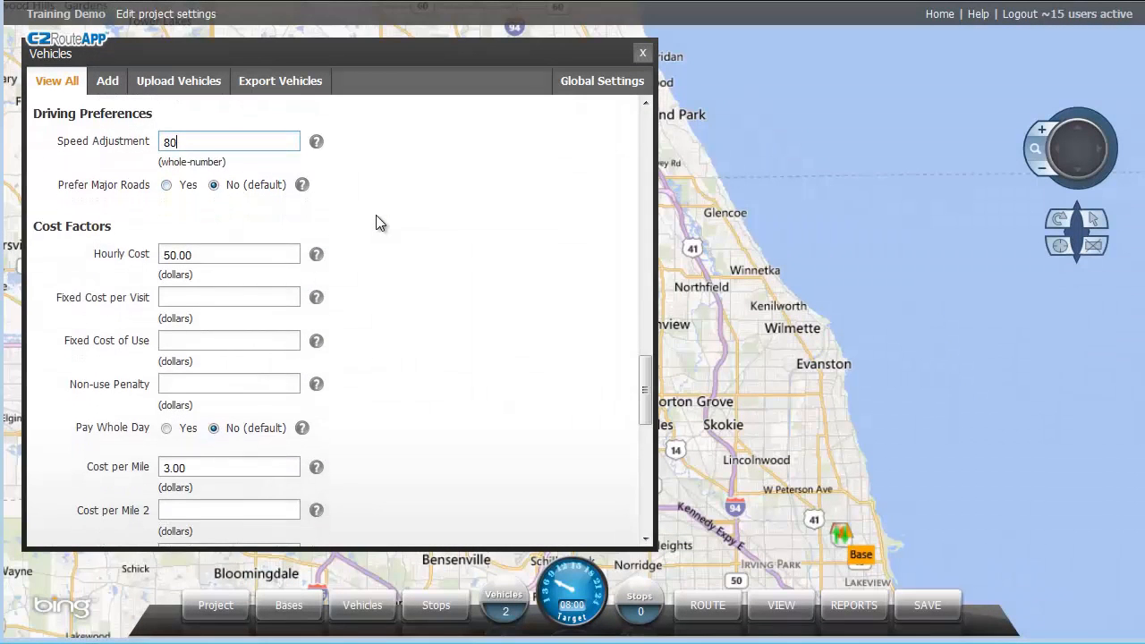
scroll(377, 223, "down", 1)
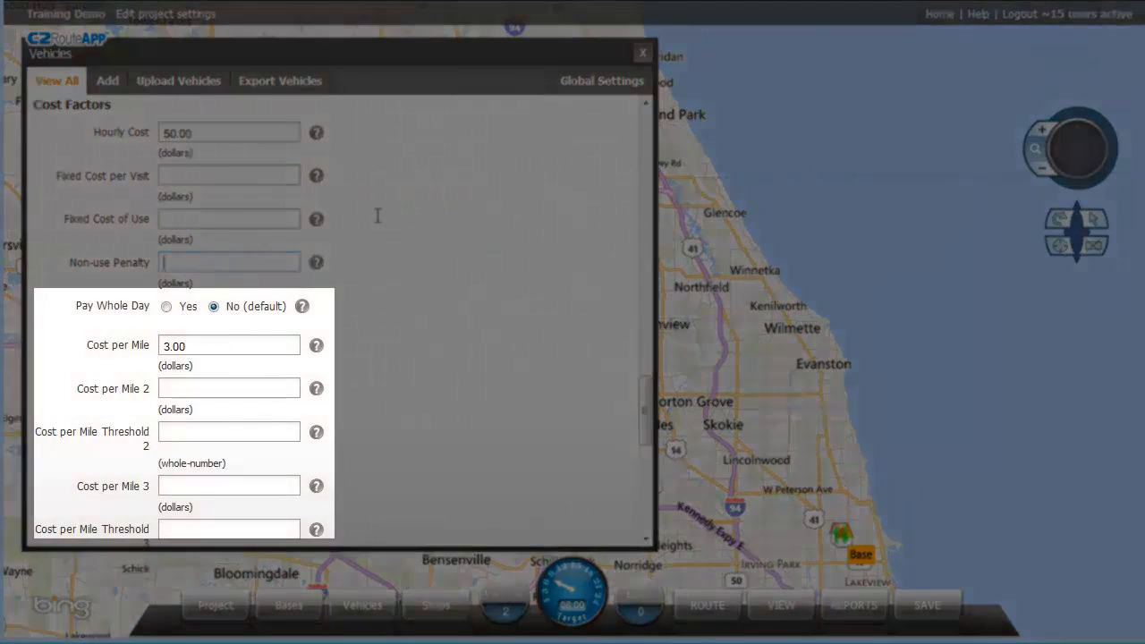
Add mileage tiers: Cost per Mile 2 of 5.00 from 50, Cost per Mile 3 of 10 from 100.
scroll(376, 223, "down", 1)
key("Tab")
key("Tab")
key("Tab")
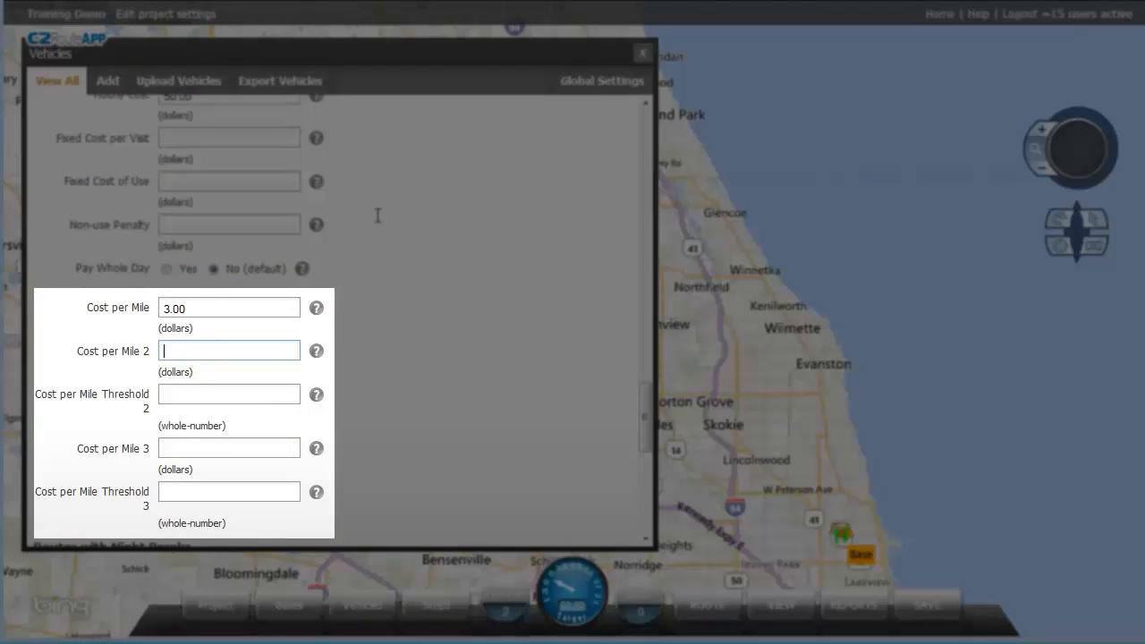
type("5.00")
type("50")
type("10")
key("Tab")
type("100")
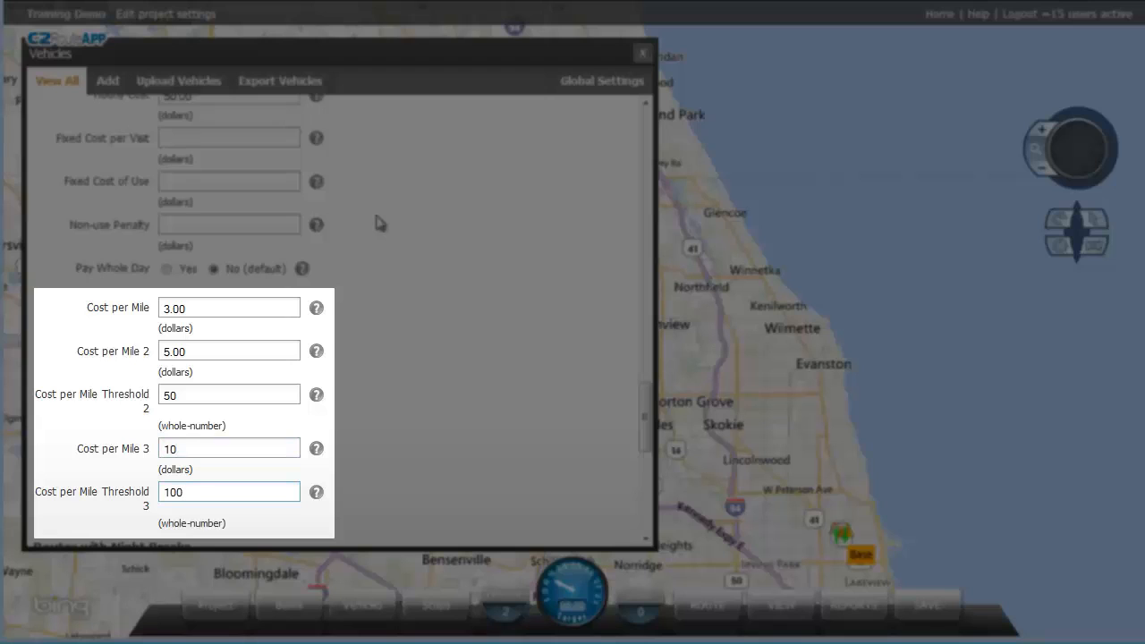